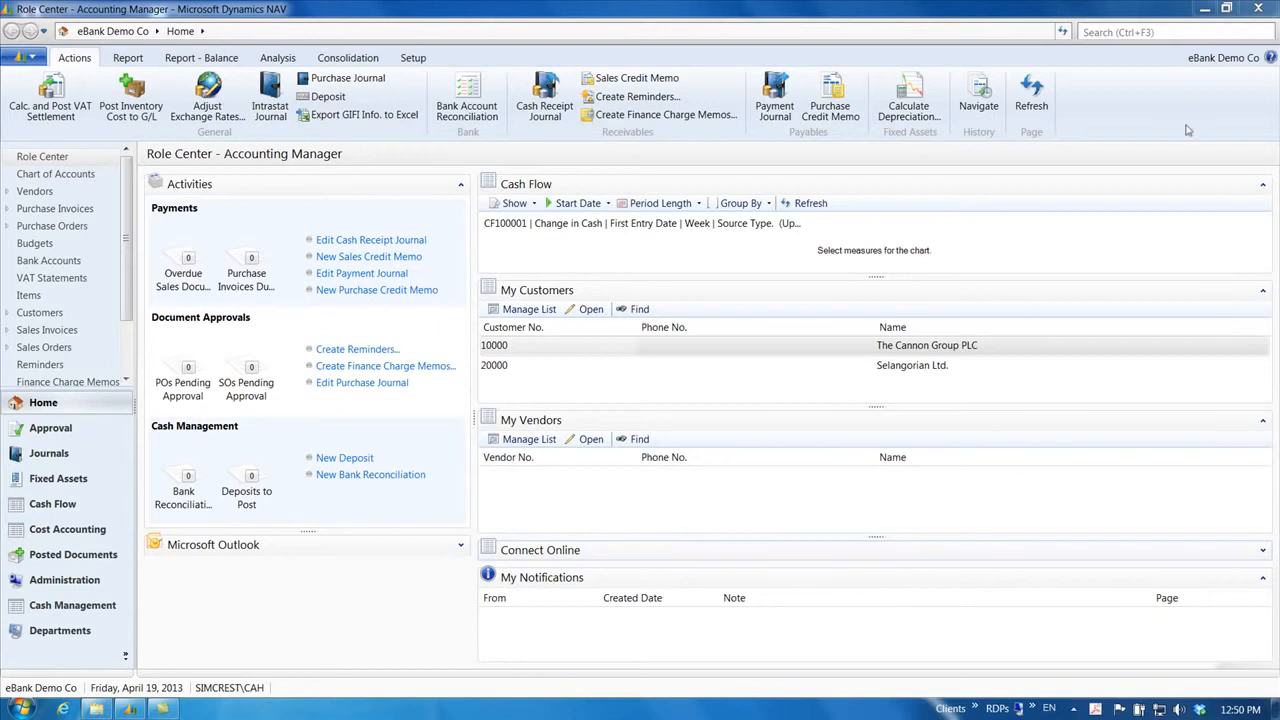
Step: Find the E-Bank Setup page by searching 'e-ba' and open it
click(1101, 30)
text(e-ba)
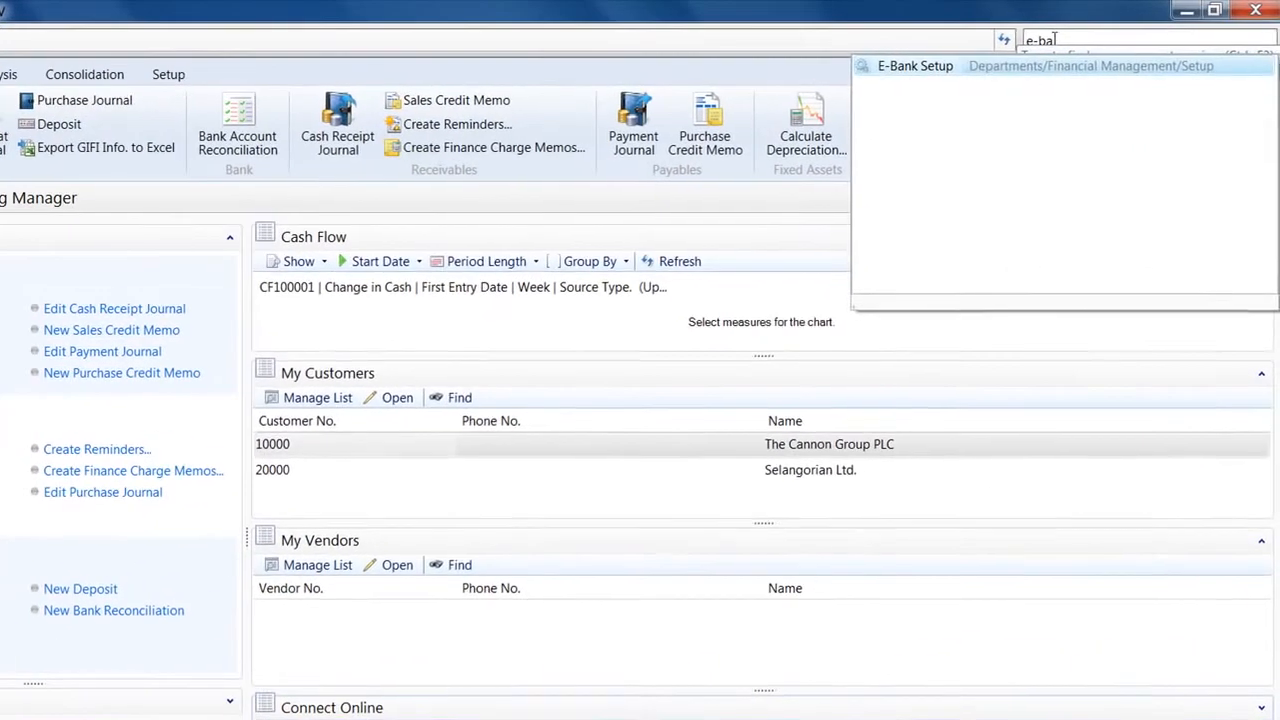
click(1020, 58)
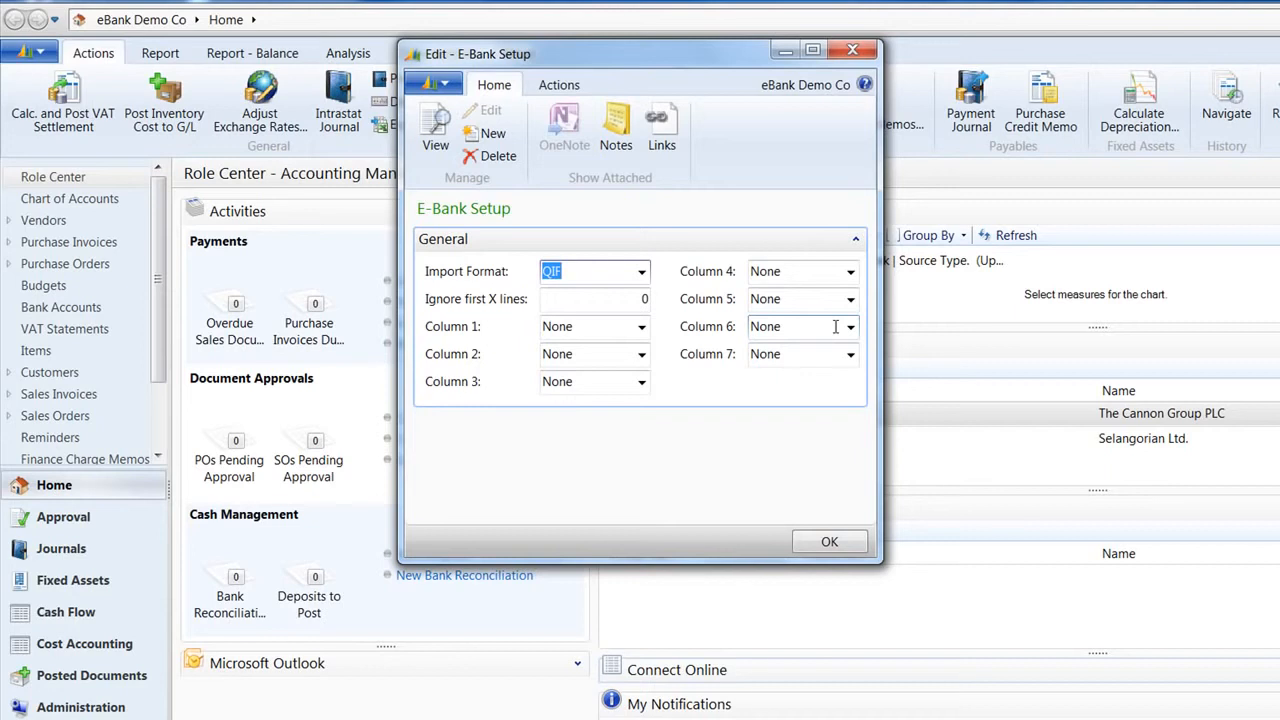
Step: Set E-Bank Setup's Import Format to CSV and 'Ignore first X lines' to 5
click(641, 272)
click(597, 318)
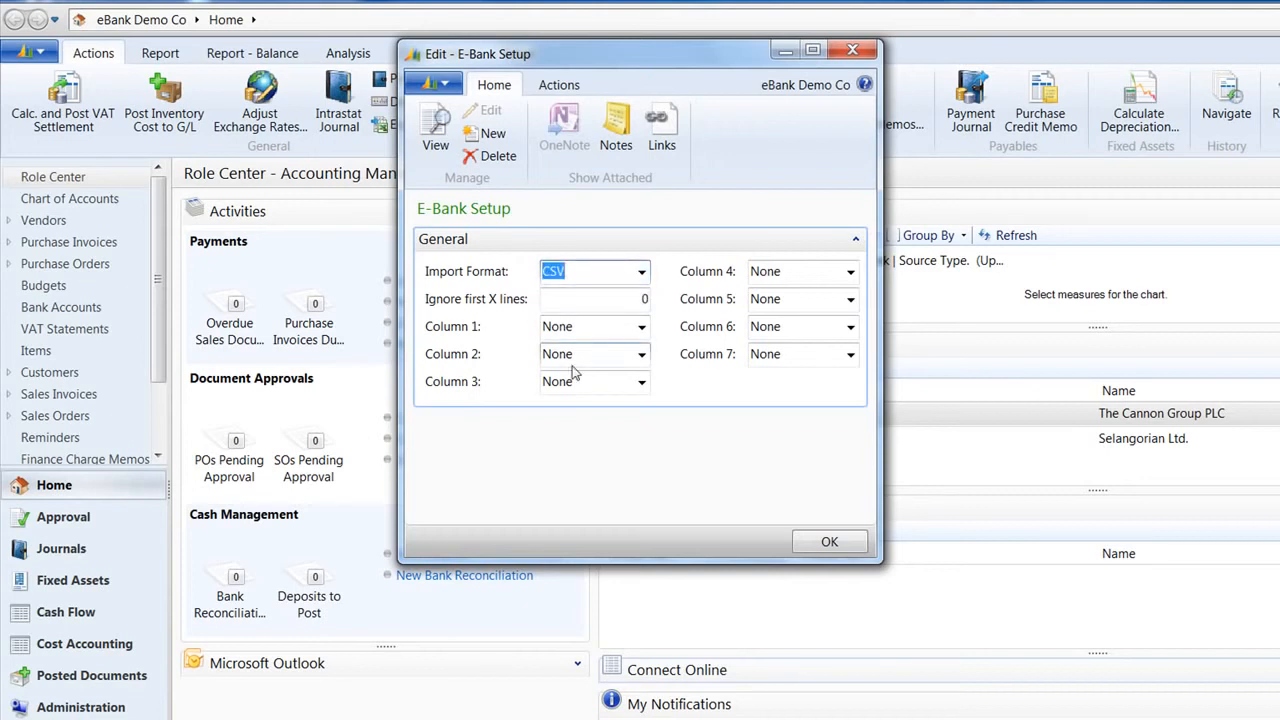
click(575, 303)
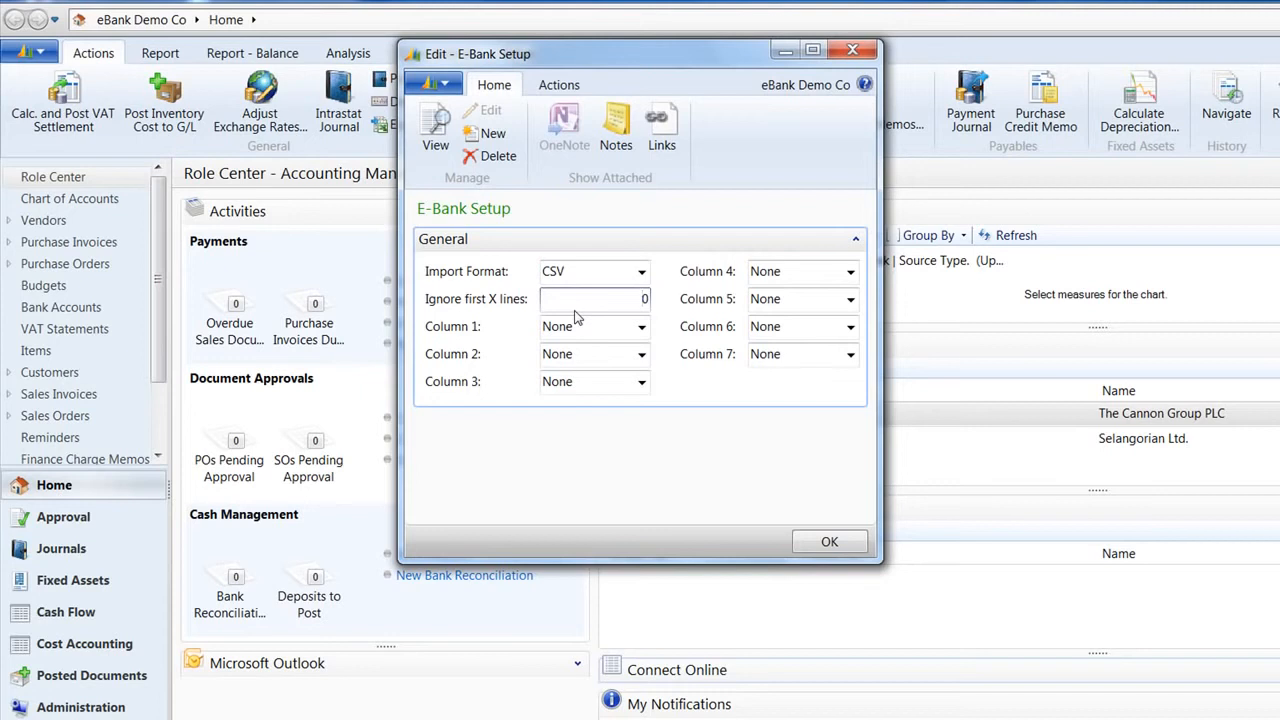
key(BackSpace)
text(5)
key(Tab)
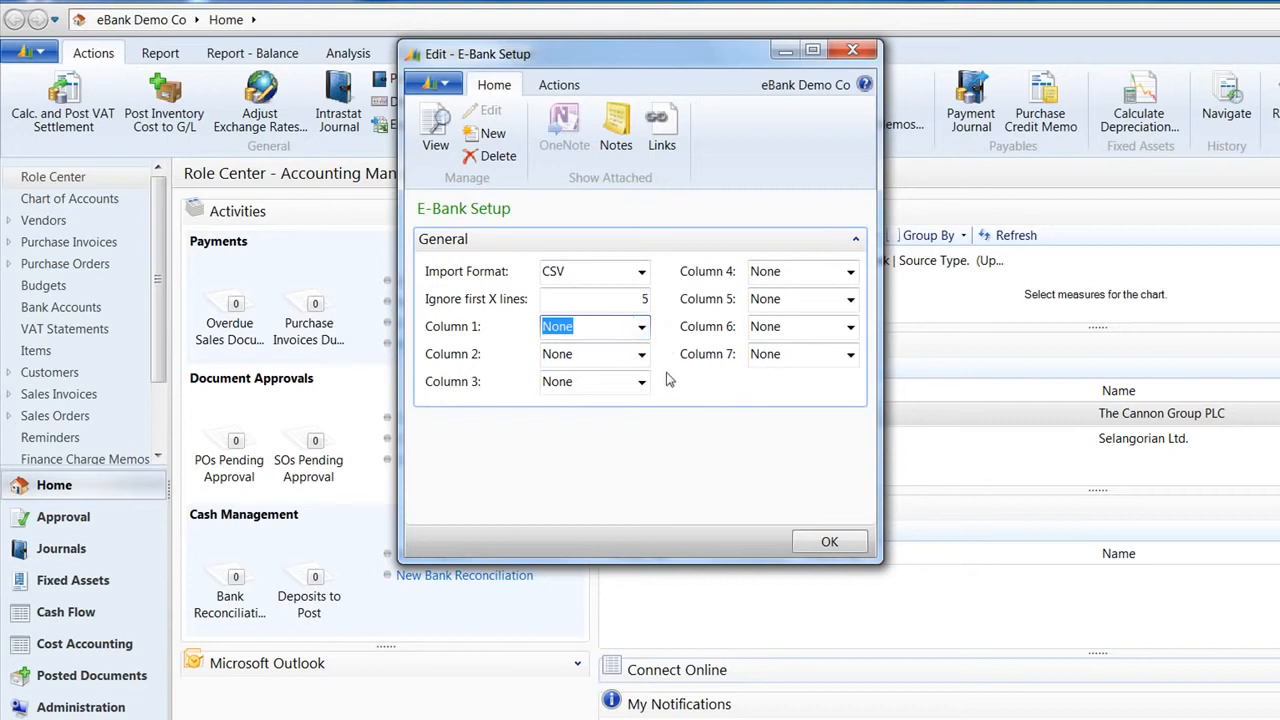
Step: Leave Column 1 unchanged, switch Import Format back to QIF, and close E-Bank Setup with OK
click(642, 328)
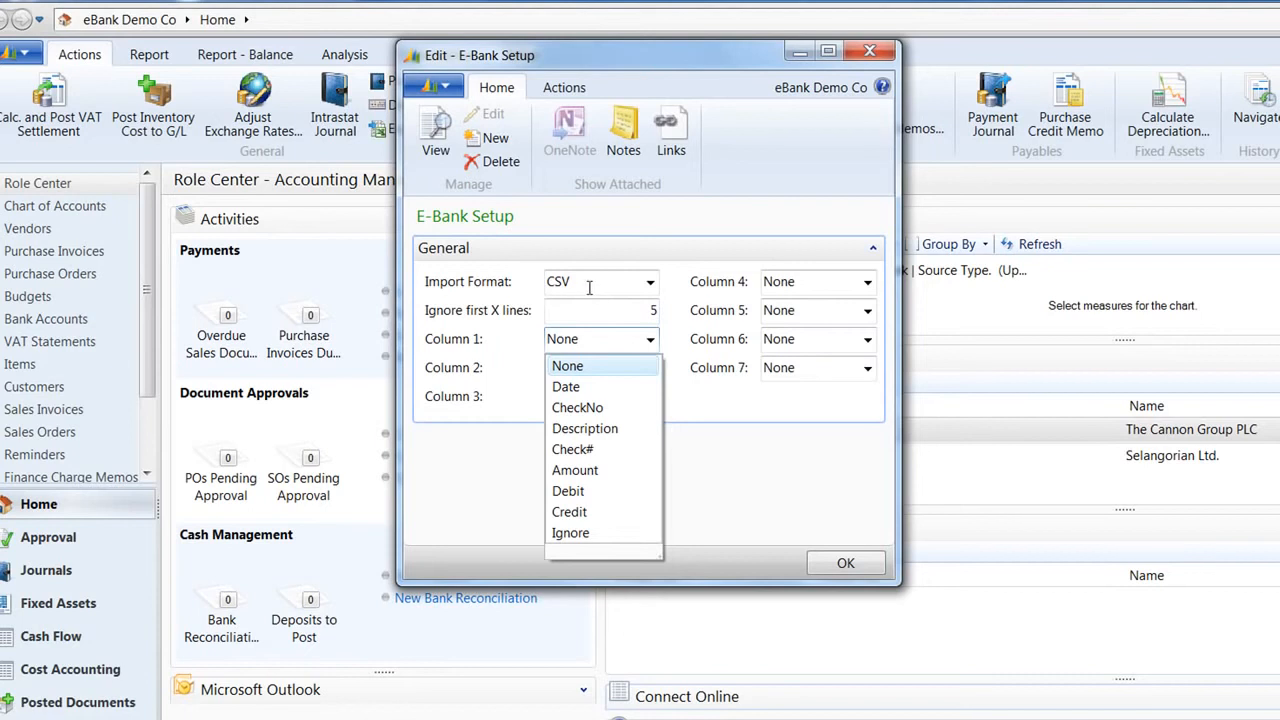
click(674, 287)
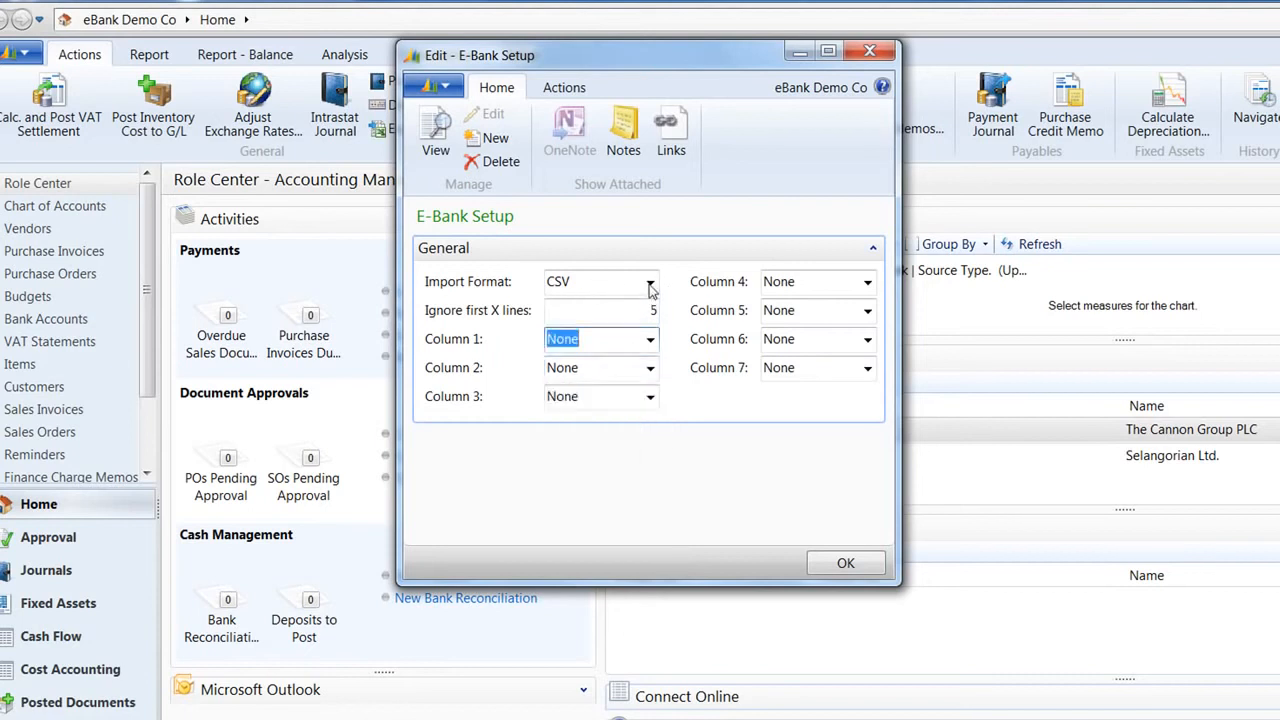
click(650, 283)
click(582, 308)
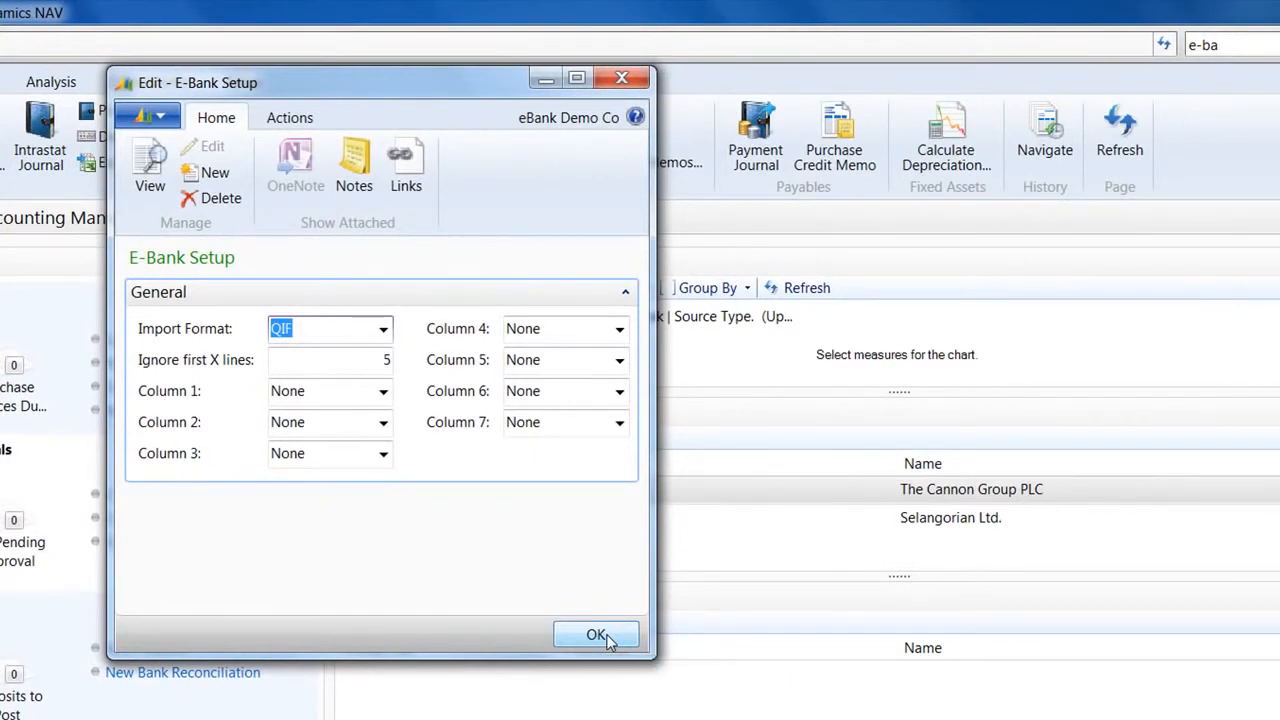
click(597, 636)
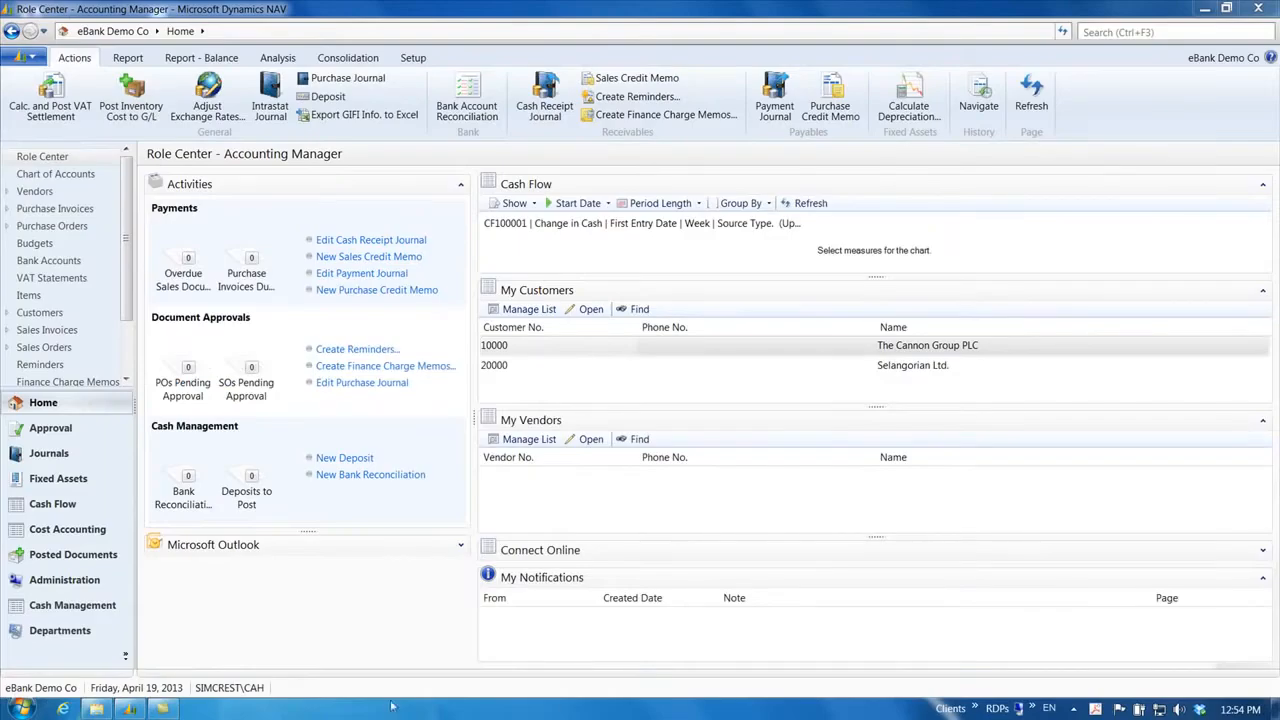
Step: Open the B010 e-Bank Demo Bank card from Bank Accounts, scrolled to its eBank Reconcile section
click(93, 605)
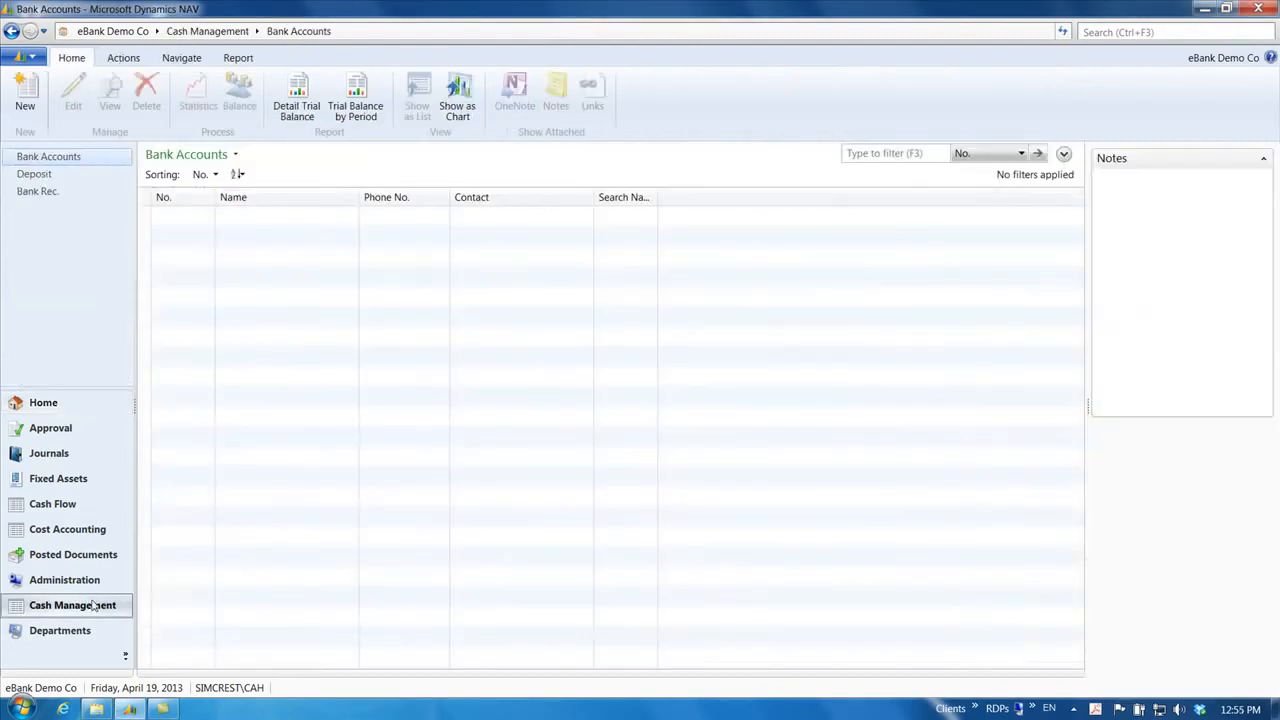
double_click(248, 218)
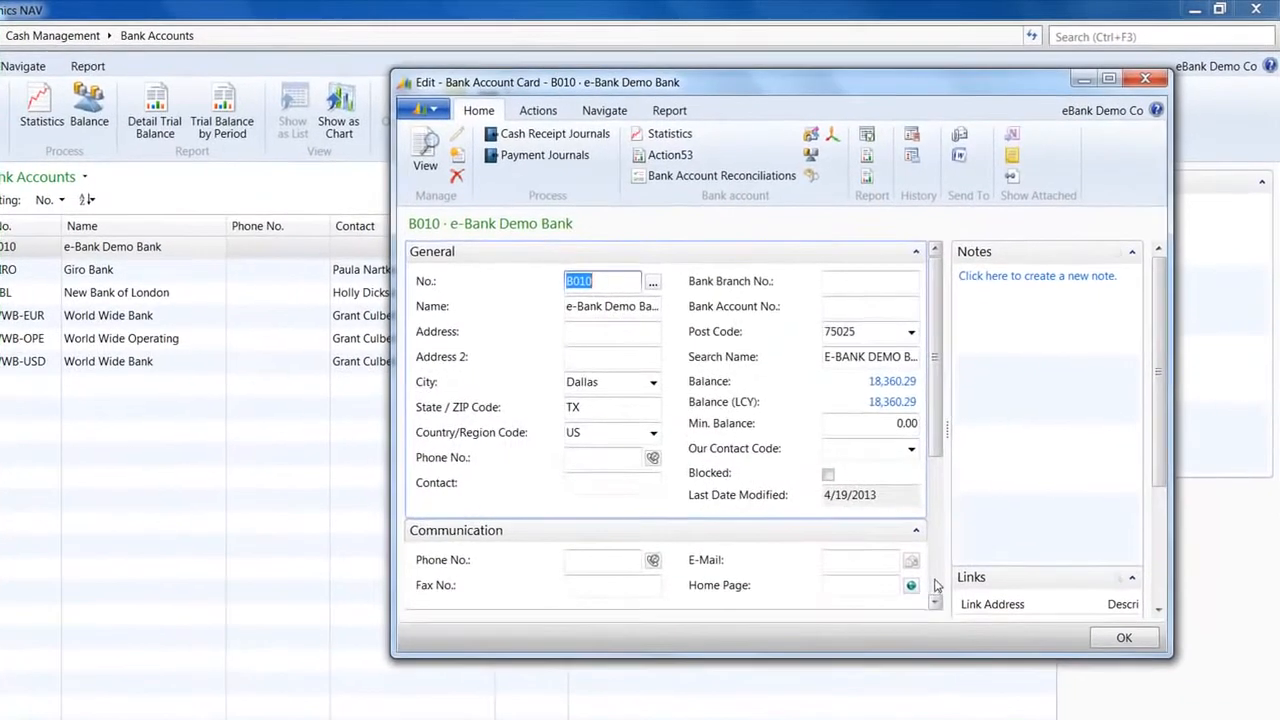
scroll(751, 531, down, 5)
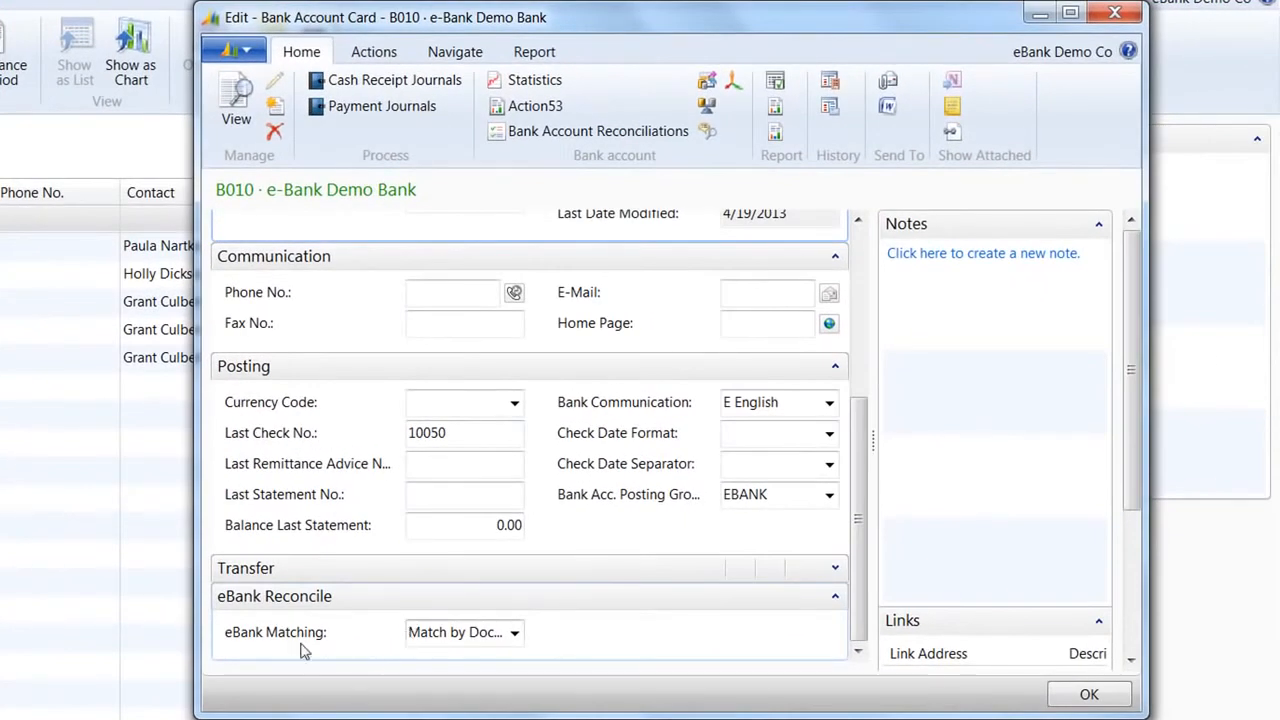
Step: Set B010's eBank Matching to 'Match by Doc. No. and Amount then by Amount only' and close the card
click(516, 633)
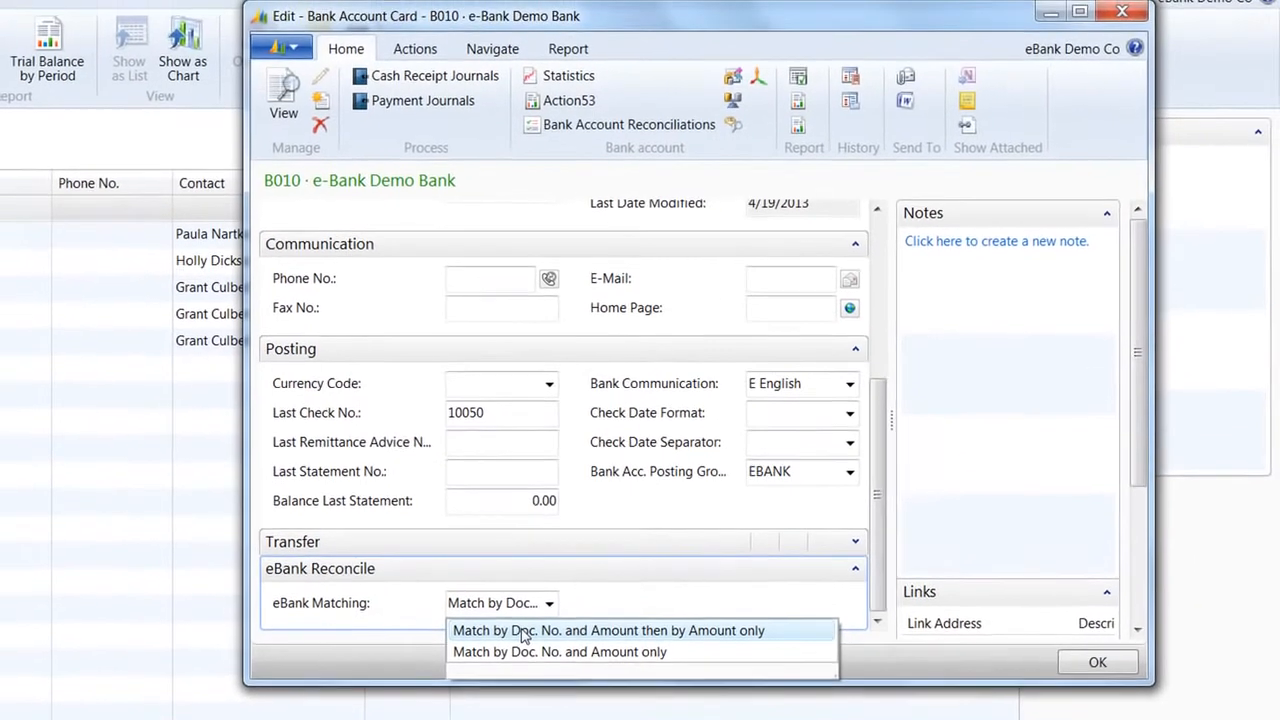
click(529, 638)
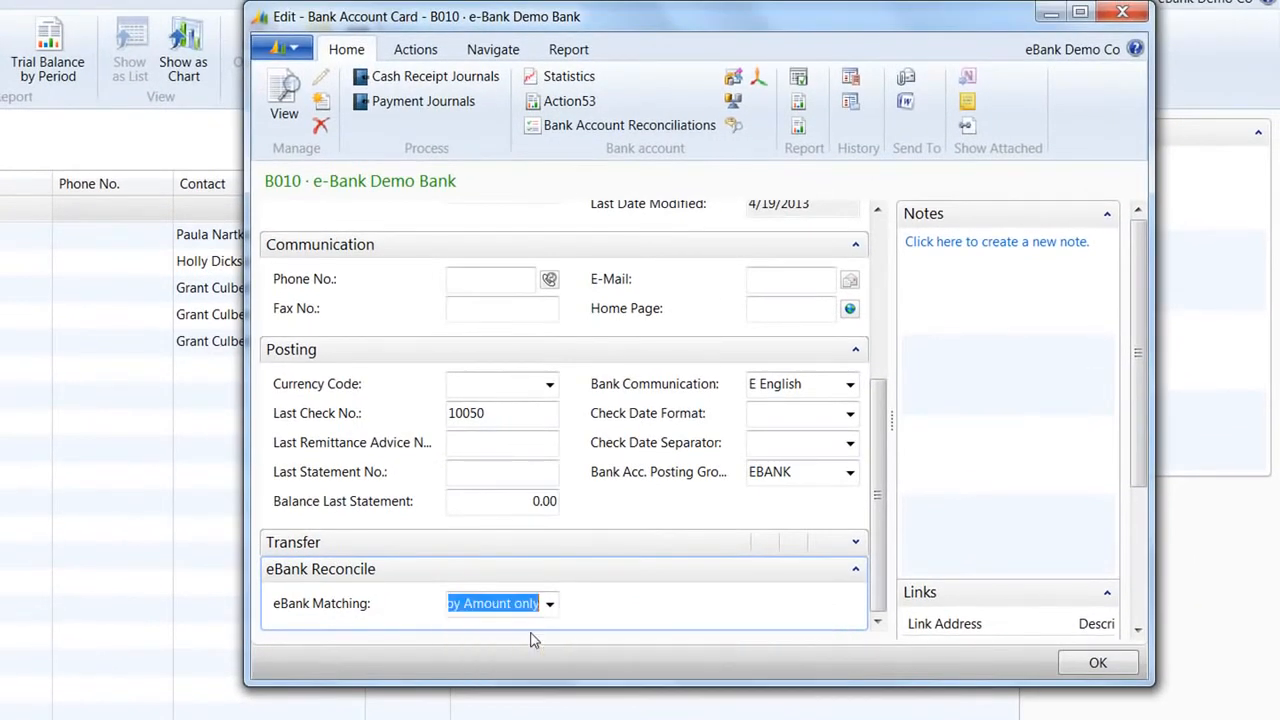
click(1096, 663)
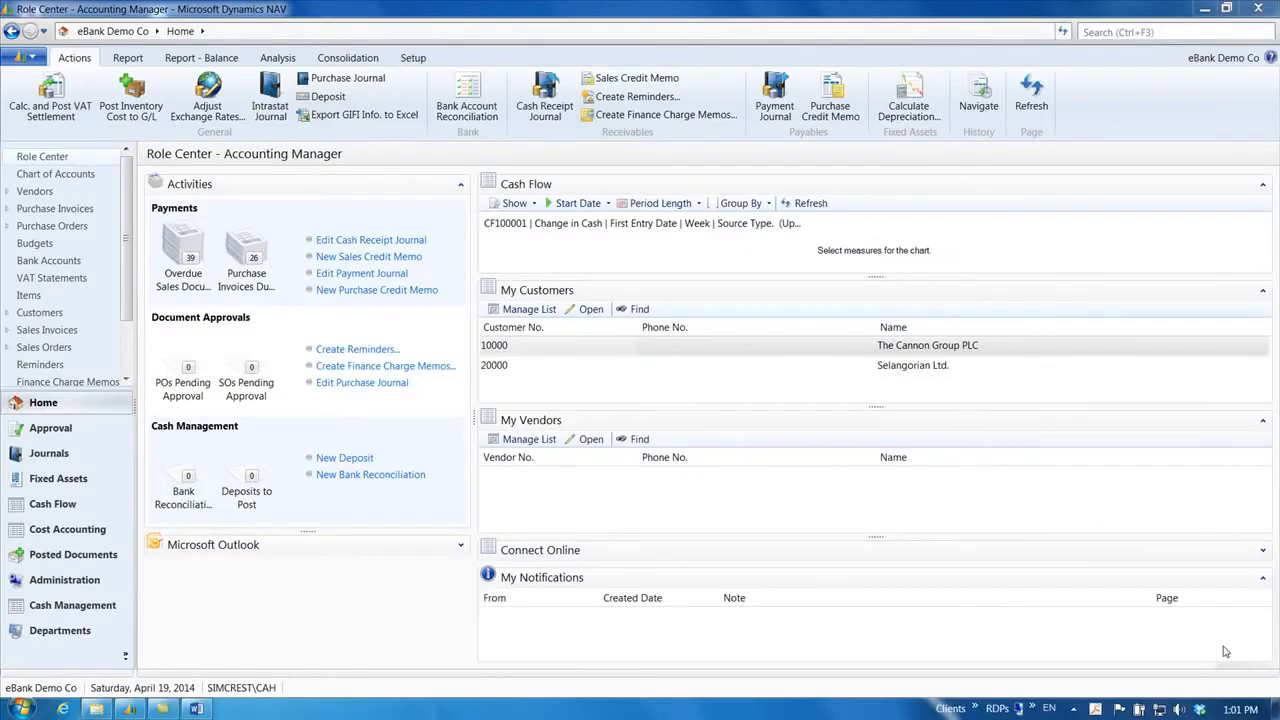
Step: Create a new bank reconciliation for B010, statement APR2014, dated 4/30, statement balance 18,360.02
click(370, 480)
text(b010)
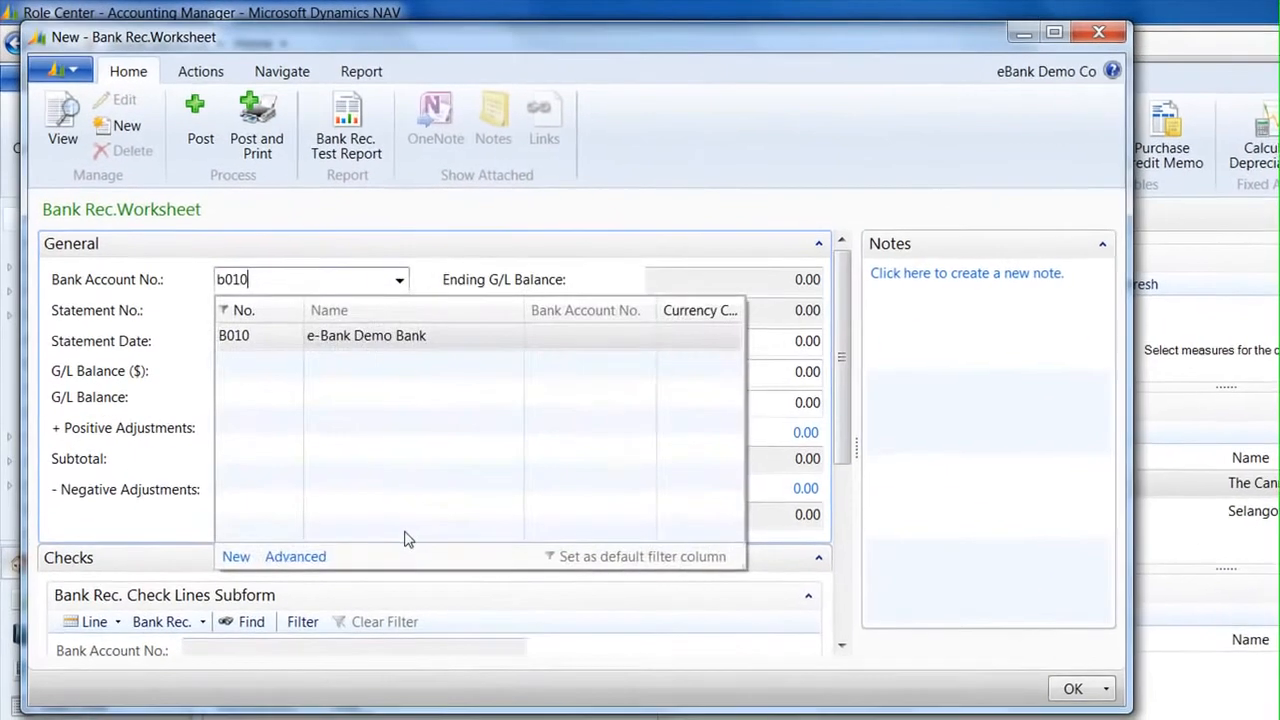
key(Tab)
text(a)
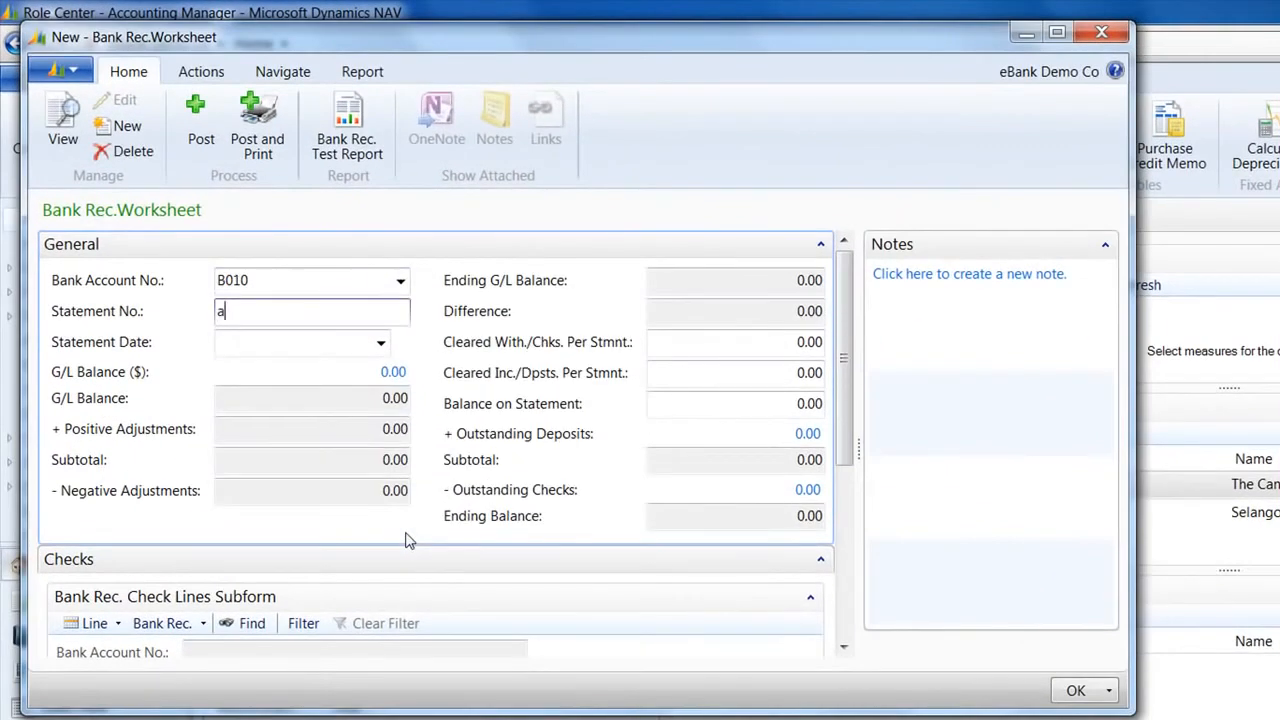
text(pr2014)
key(Tab)
text(4/30)
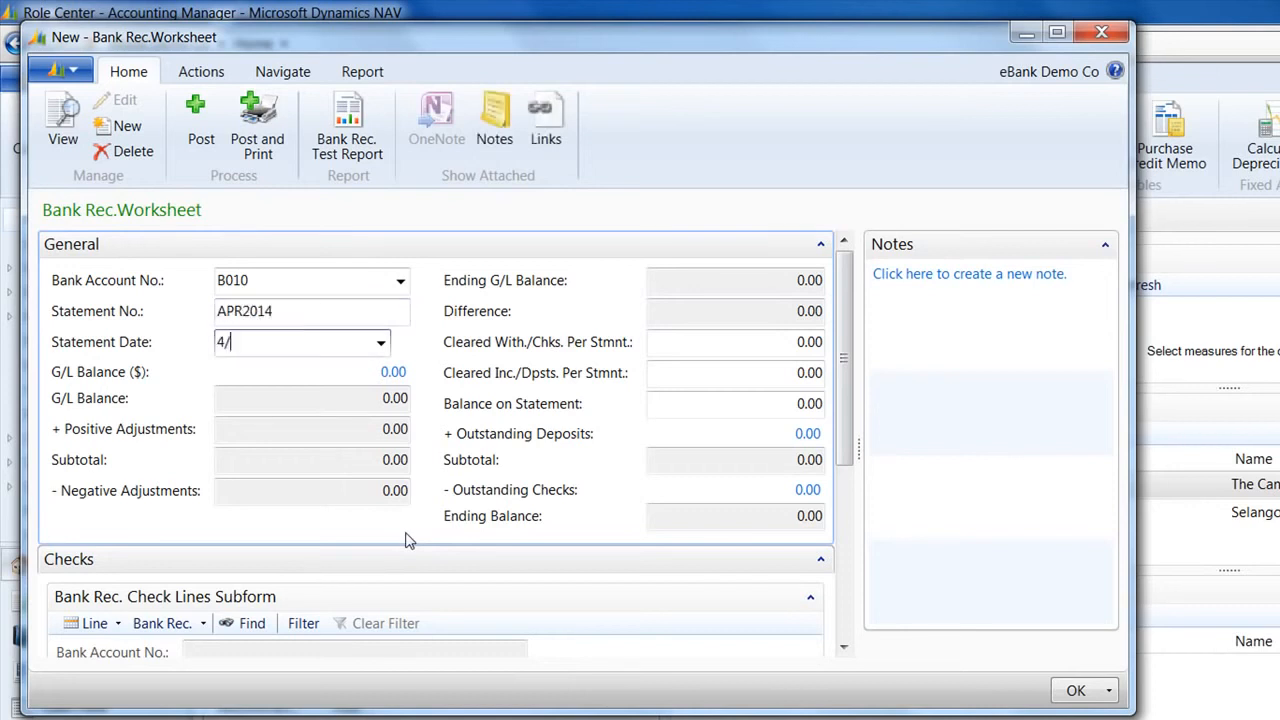
key(Tab)
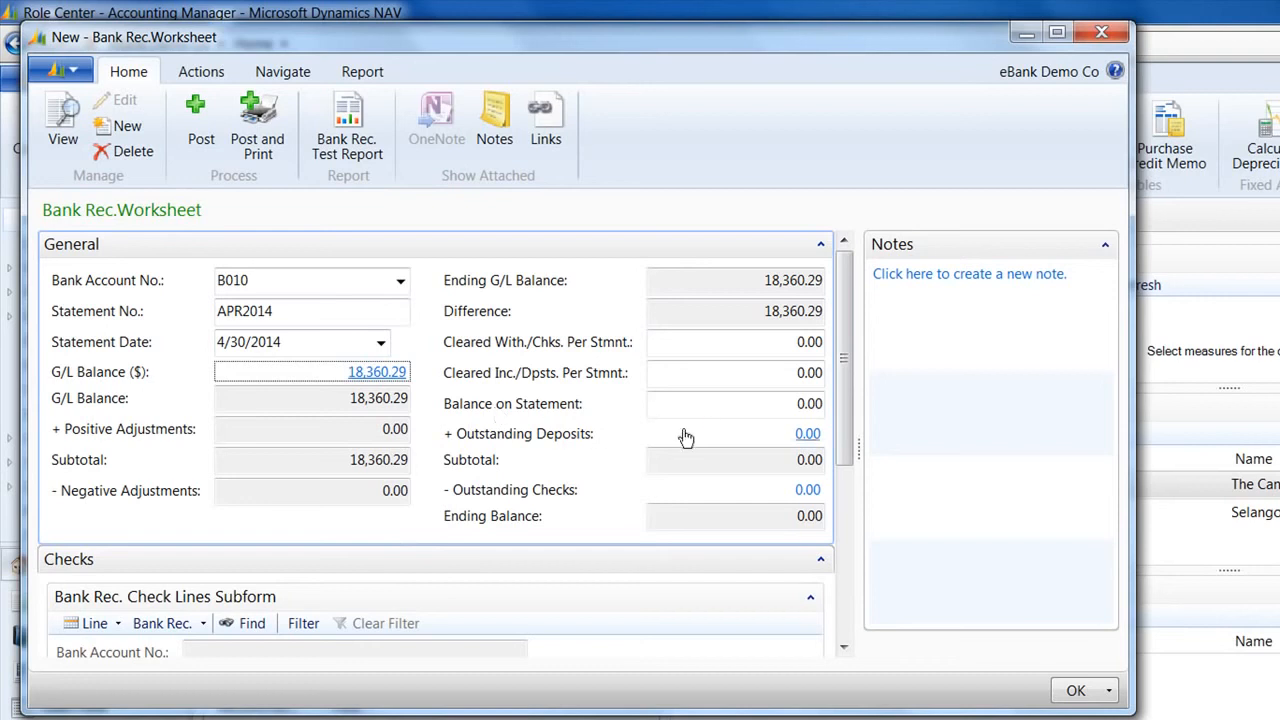
click(725, 403)
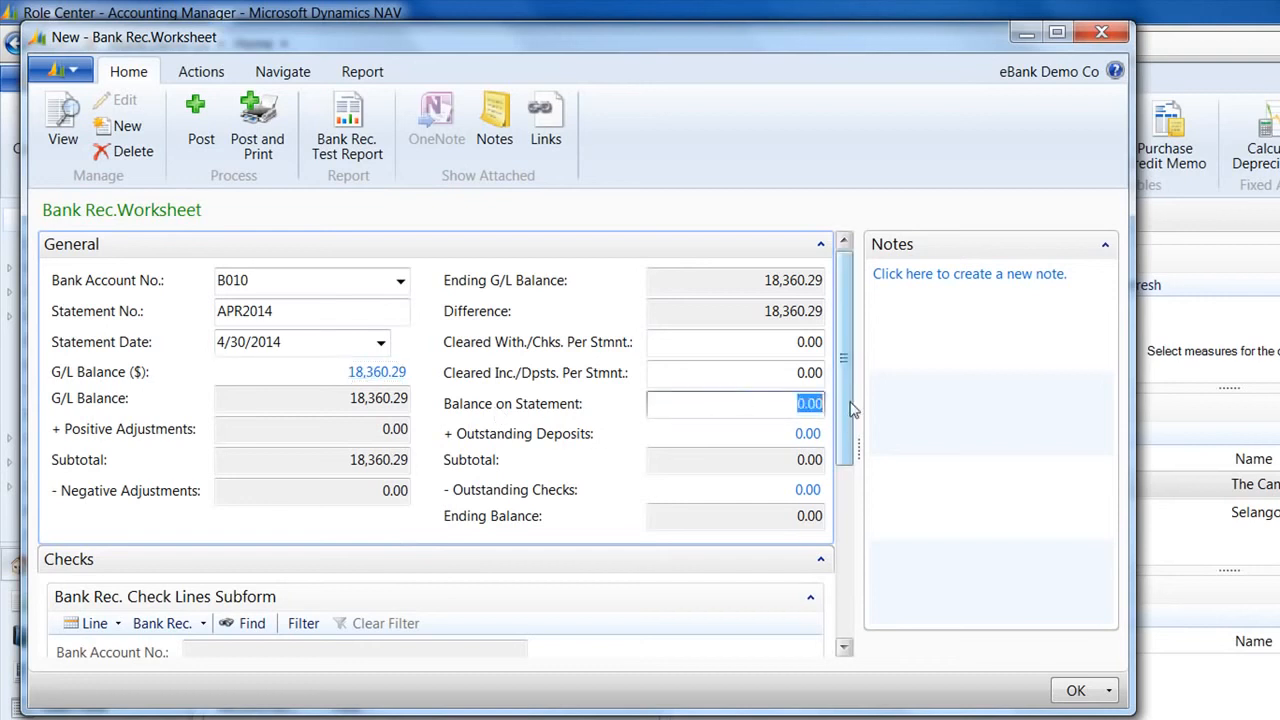
text(18,360.02)
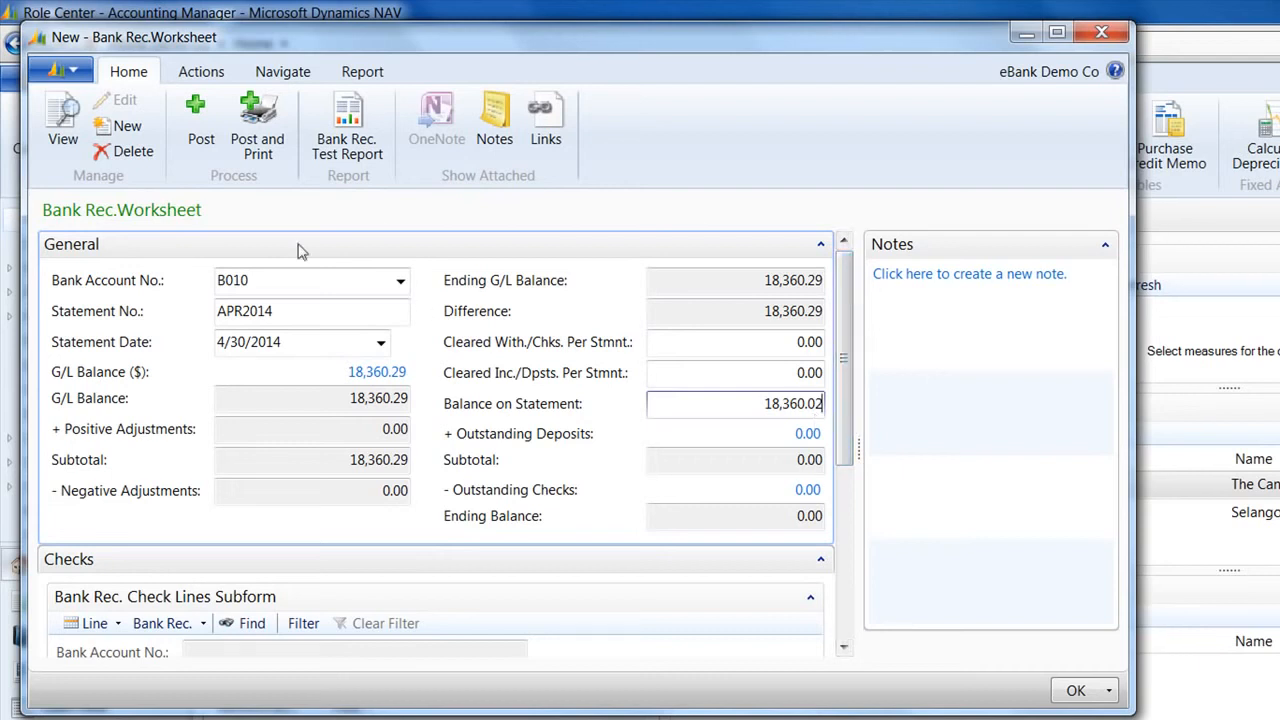
Step: Fill the APR2014 worksheet with suggested outstanding lines
click(201, 76)
click(62, 145)
click(457, 568)
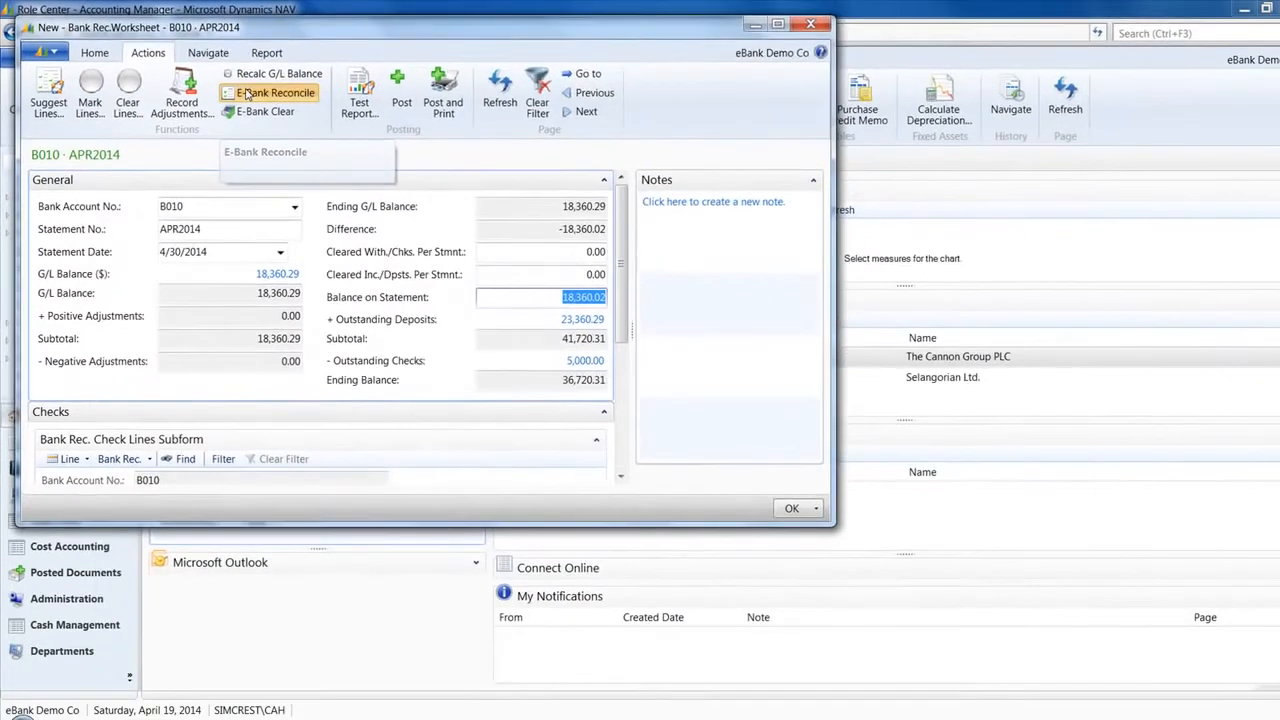
Step: Import Ebank Rec Test File 2013.qif into E-Bank Reconcile and match it, replacing the current reconciliation
click(336, 127)
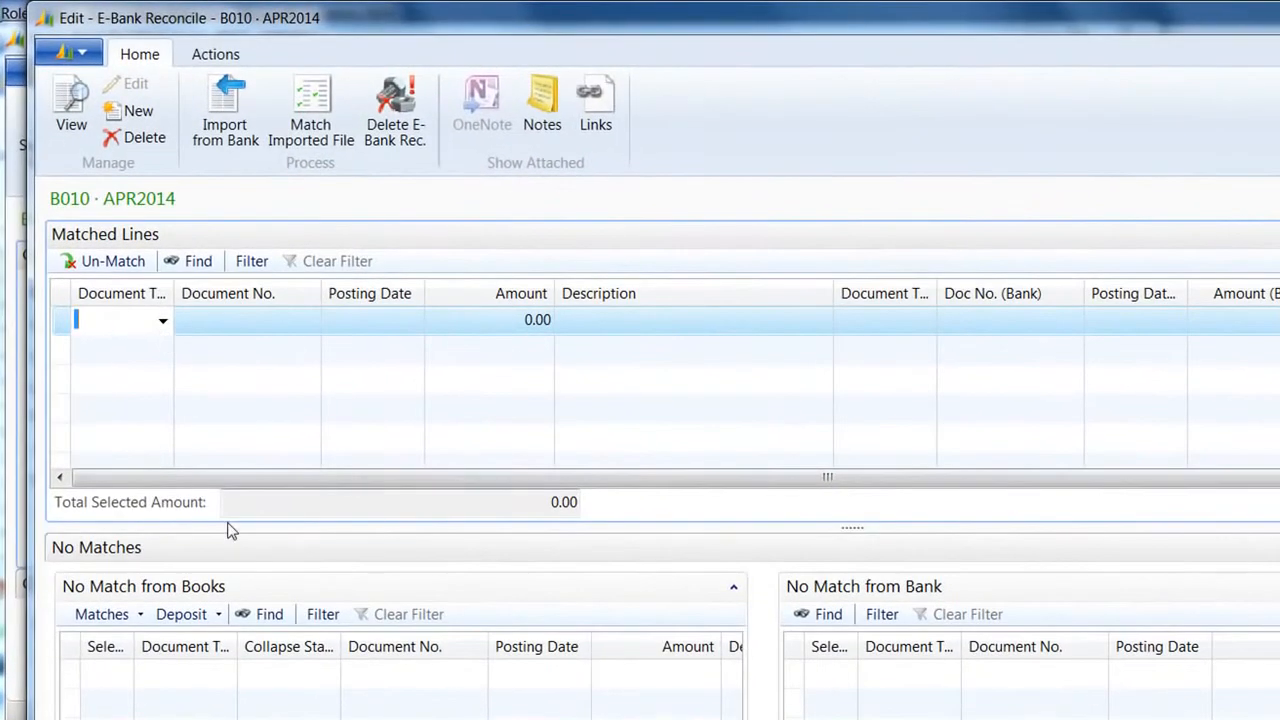
click(222, 95)
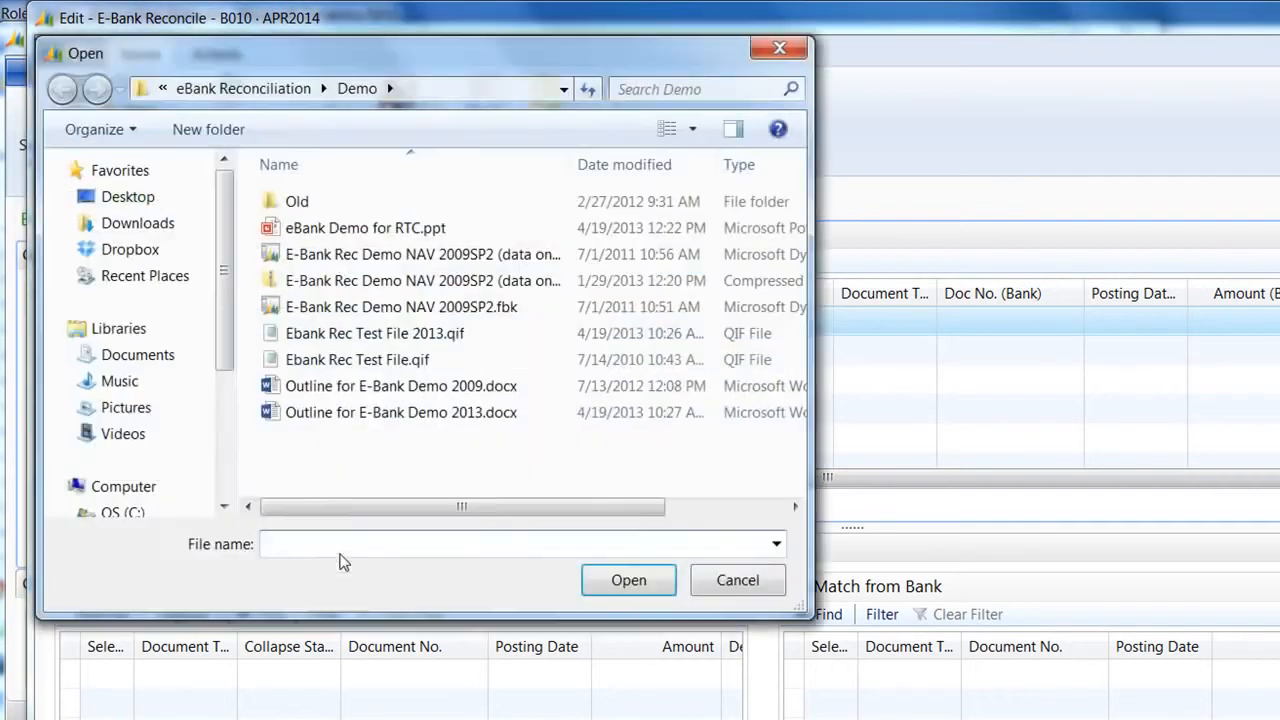
double_click(397, 333)
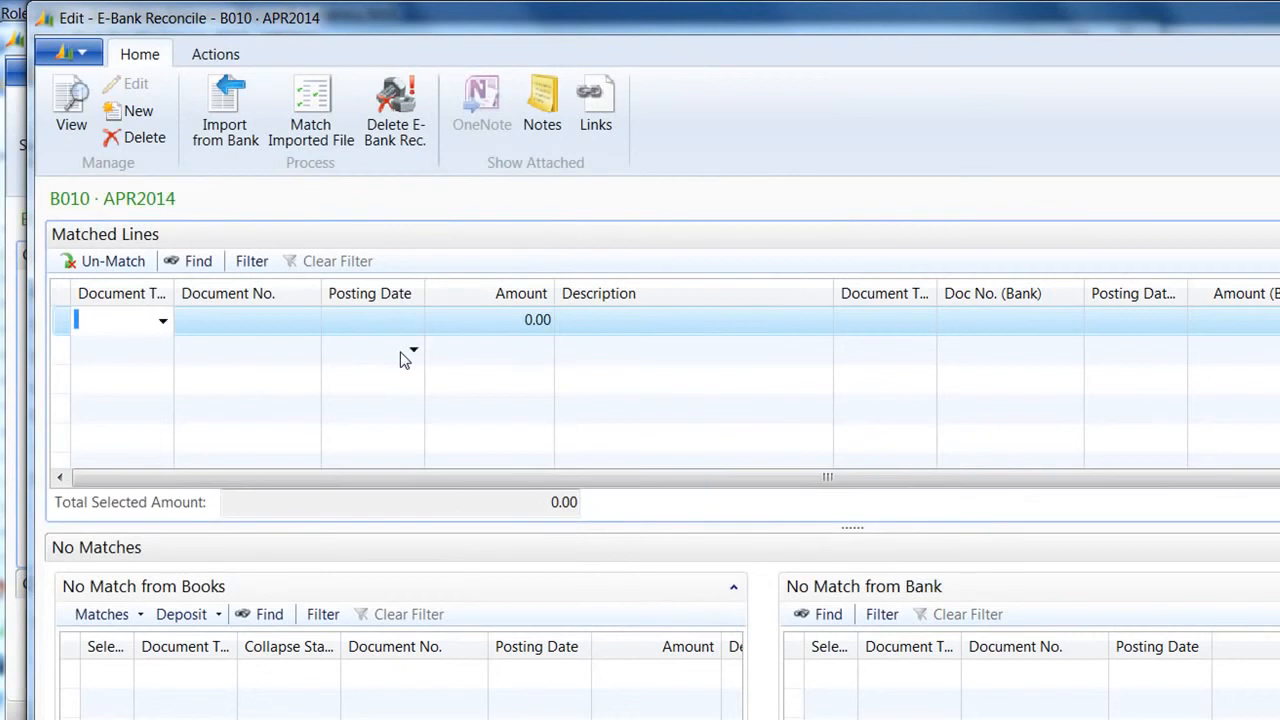
click(312, 110)
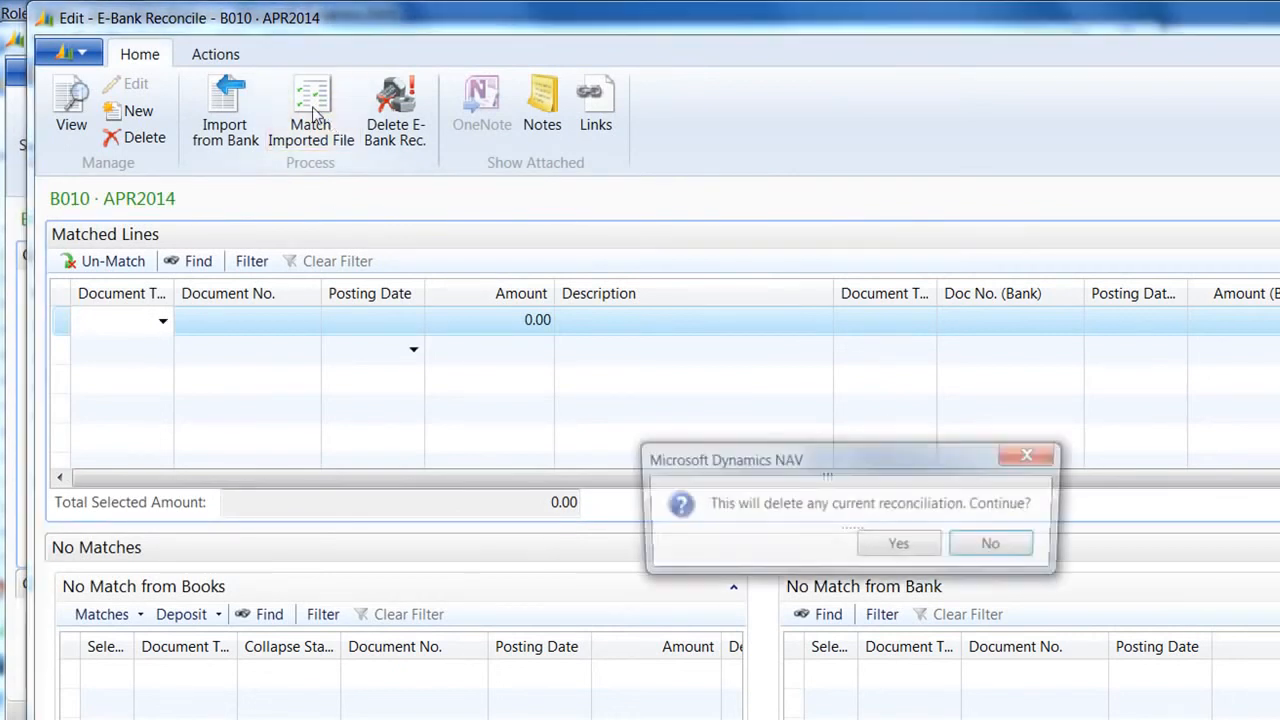
click(906, 549)
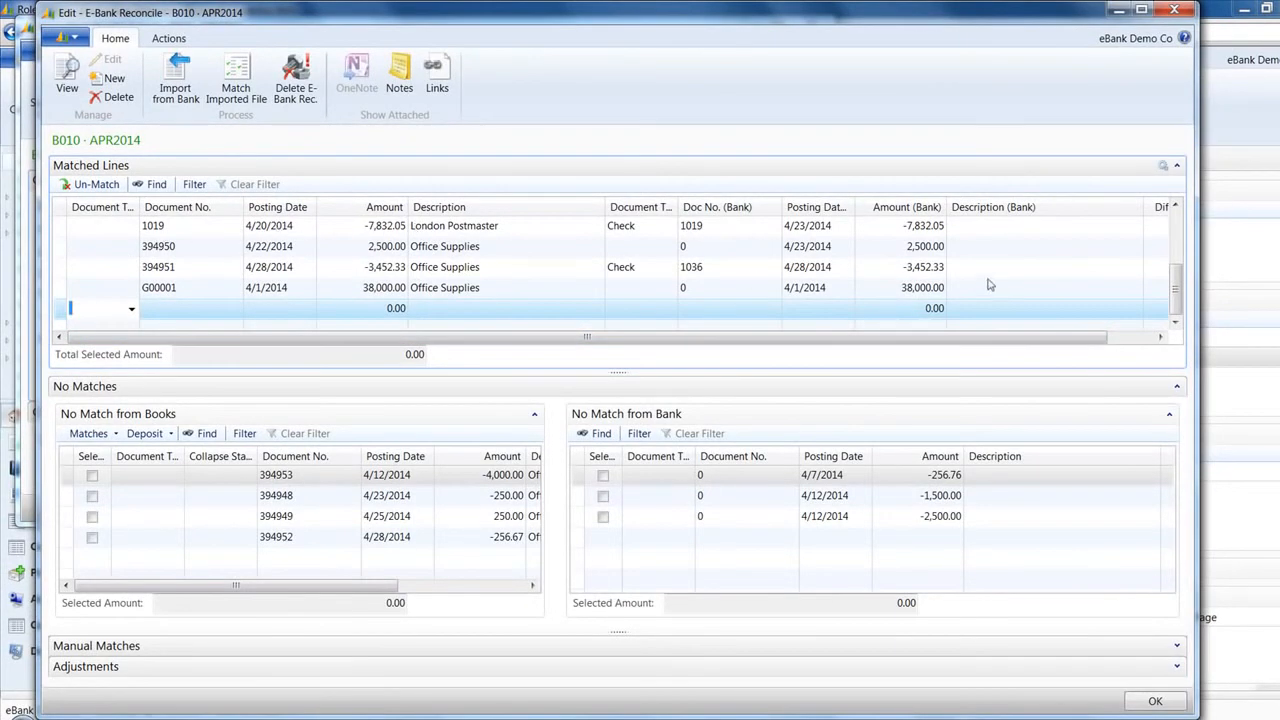
click(1175, 205)
click(1175, 205)
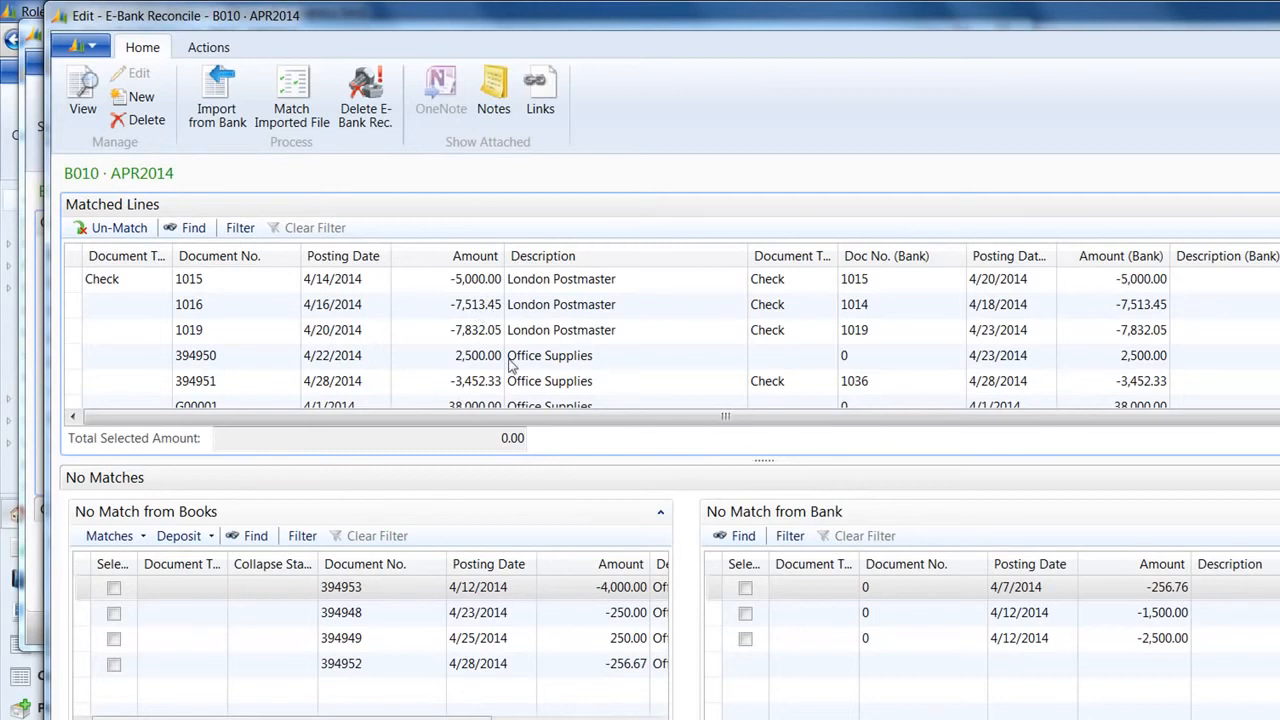
click(550, 362)
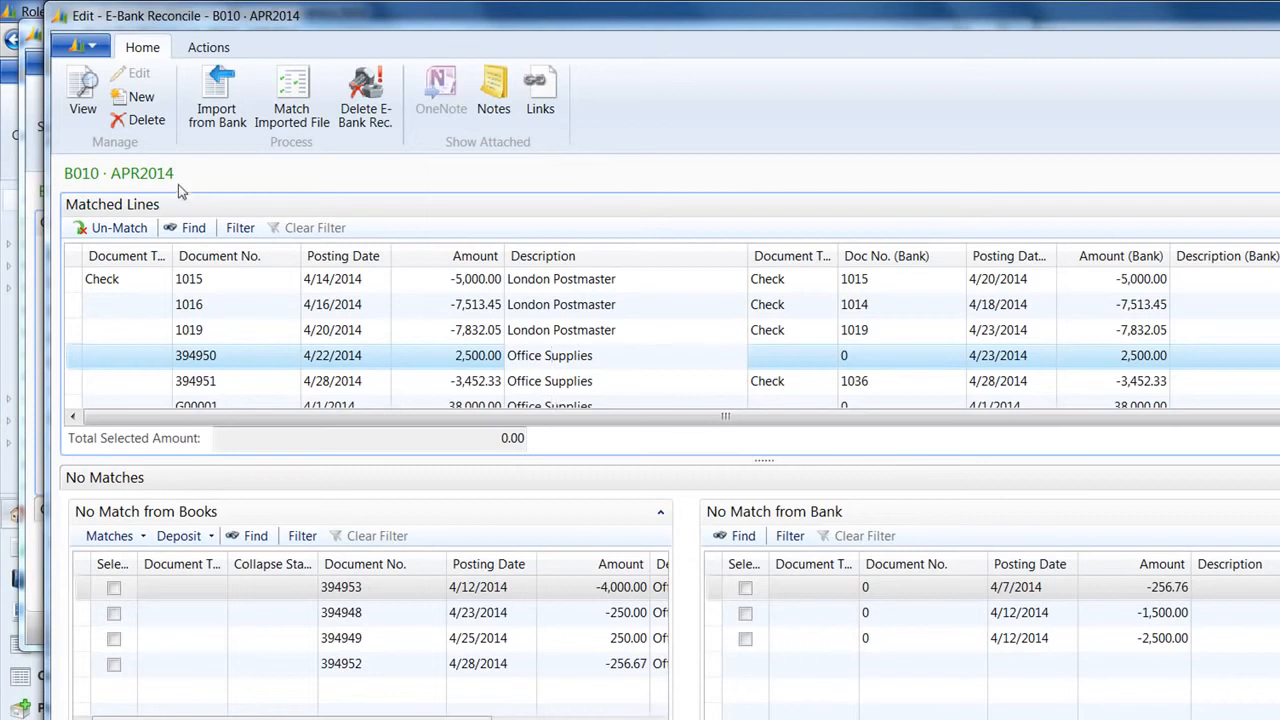
click(215, 304)
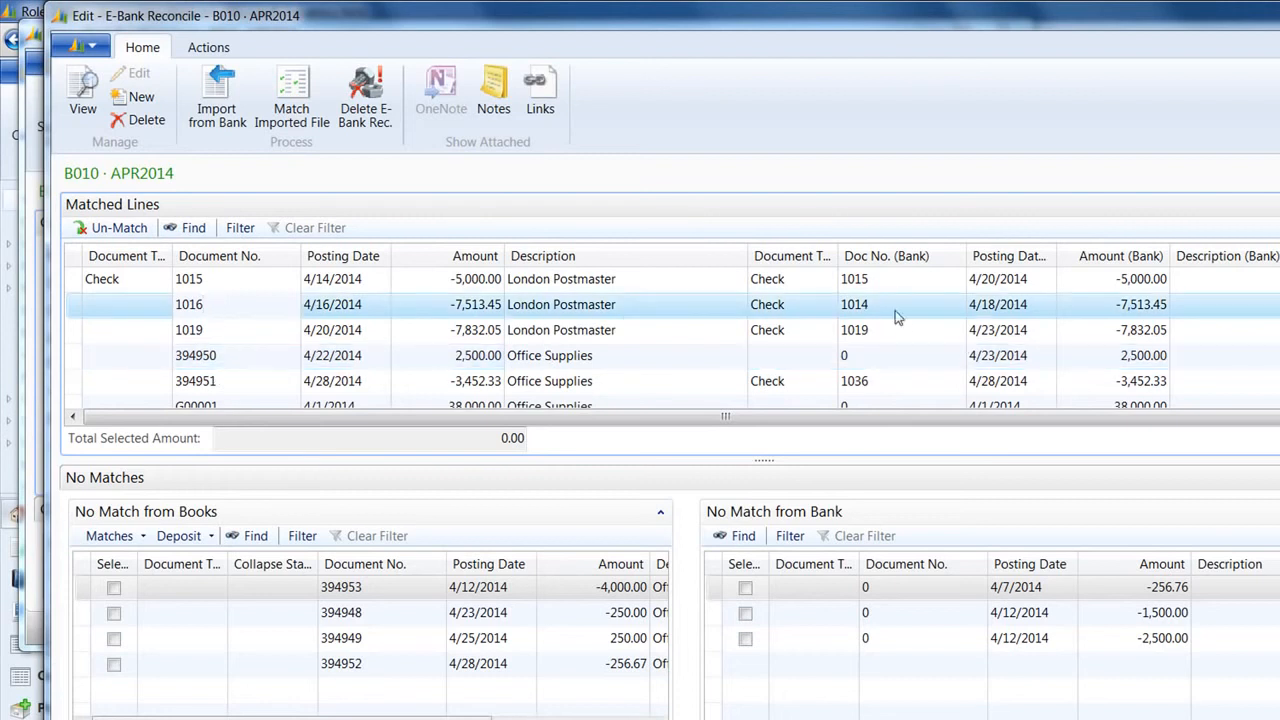
click(114, 228)
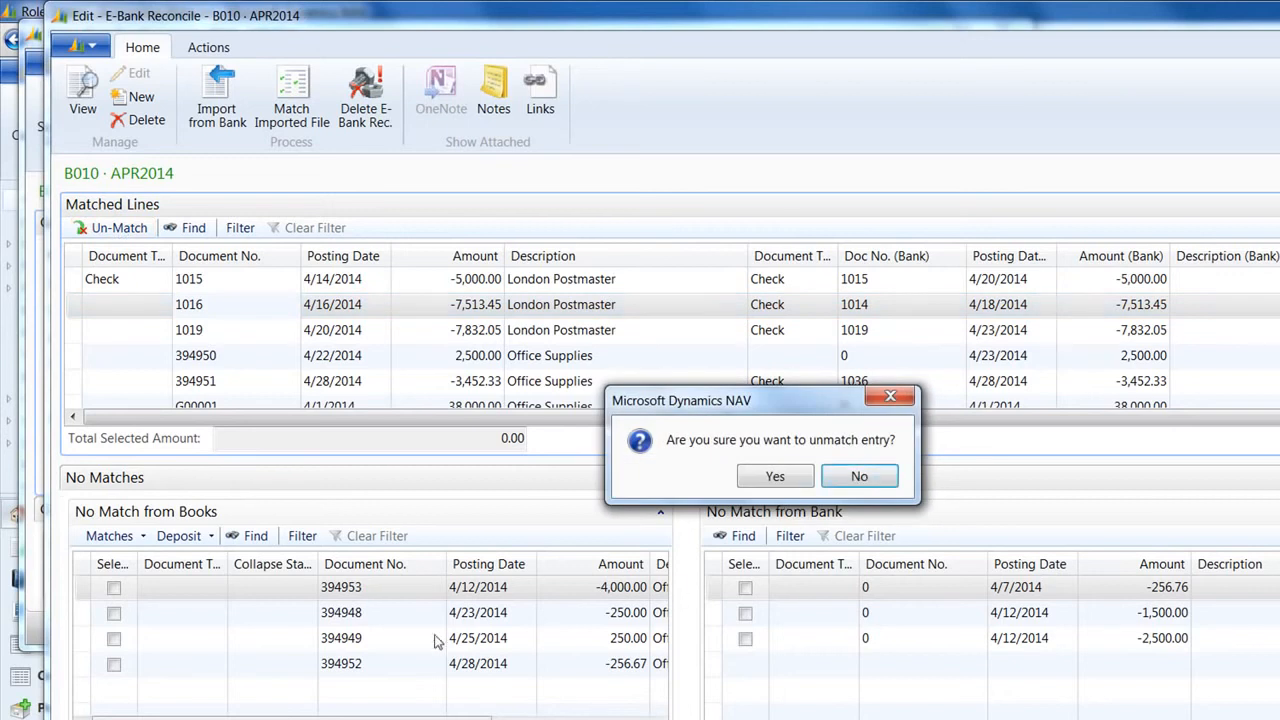
click(862, 477)
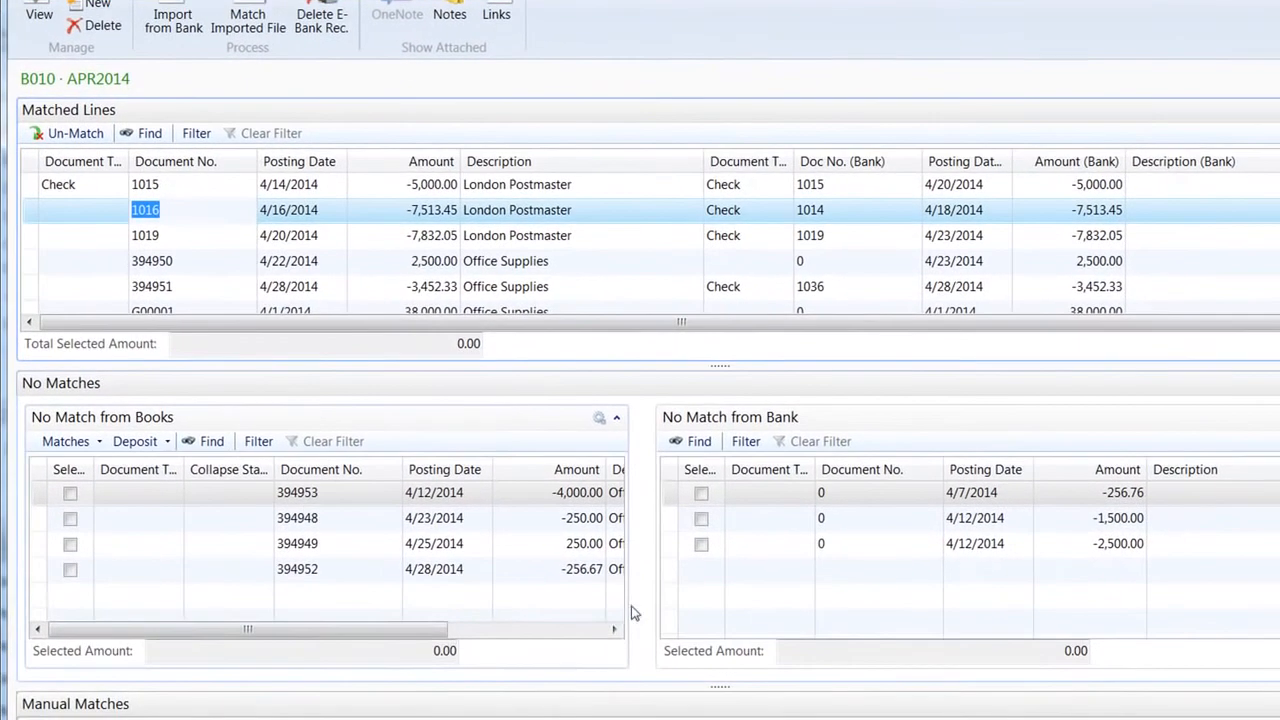
drag(460, 687, 476, 685)
drag(450, 632, 495, 636)
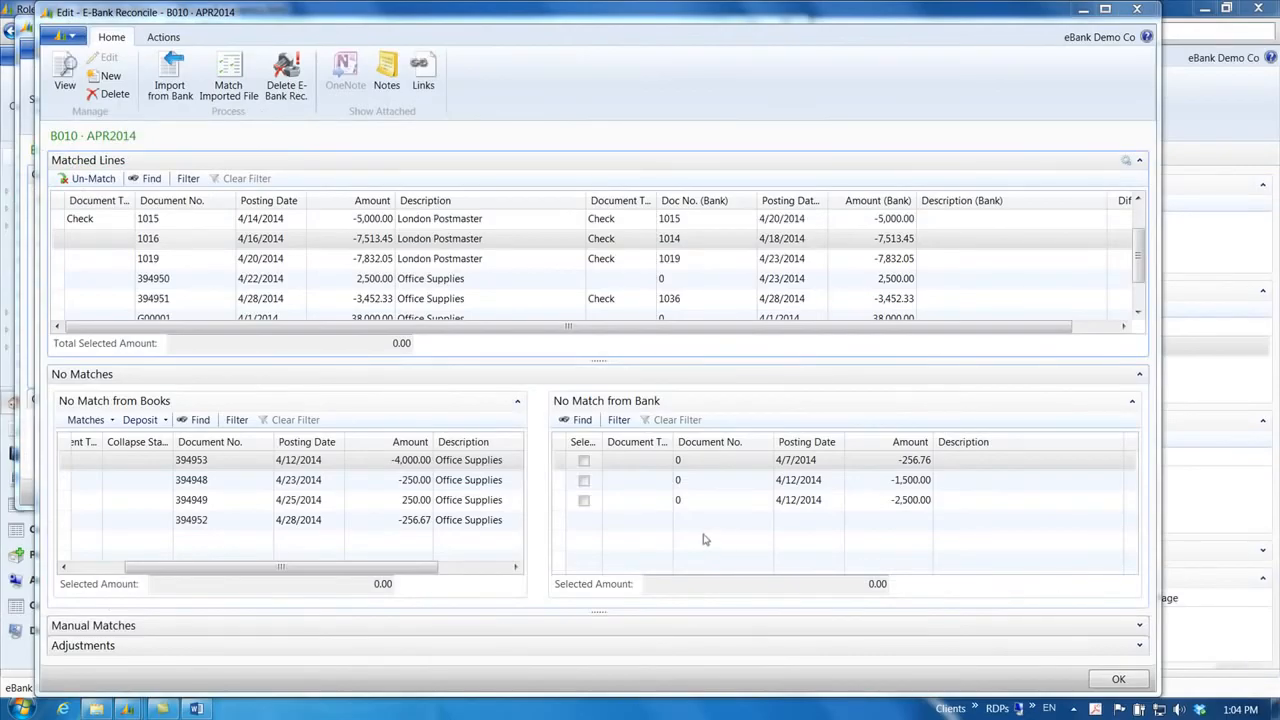
drag(191, 570, 161, 572)
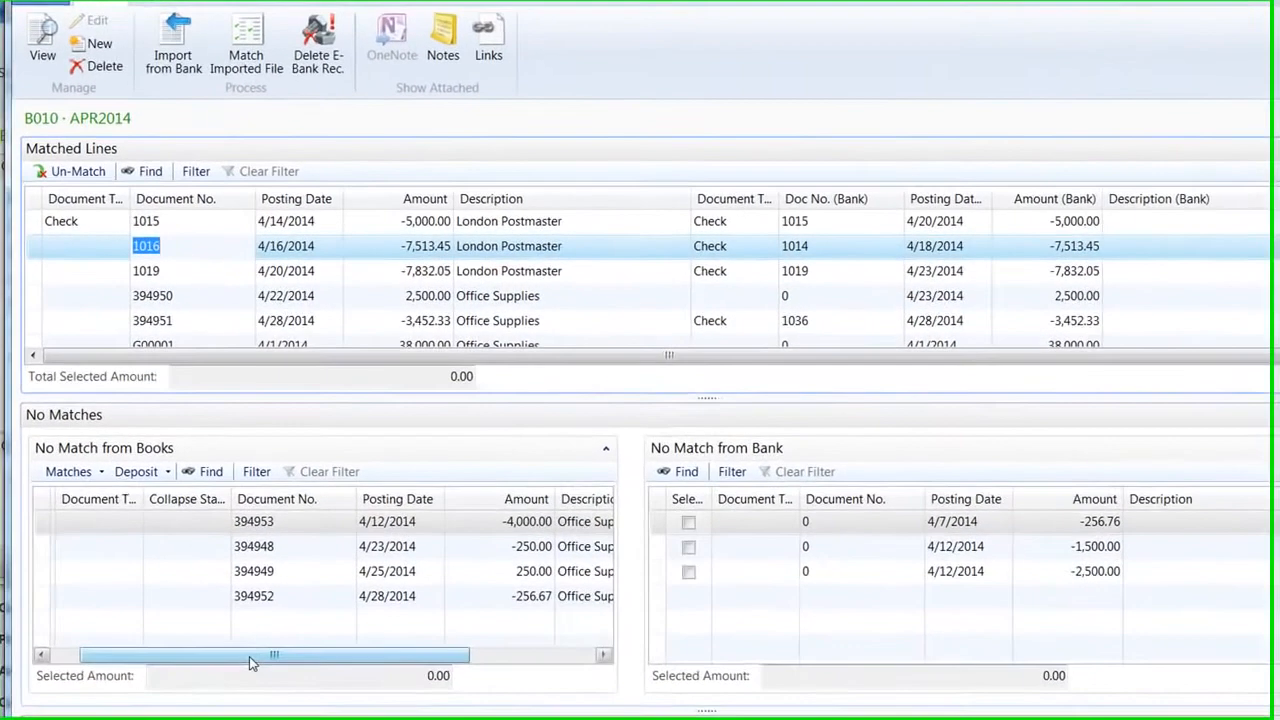
drag(260, 567, 210, 570)
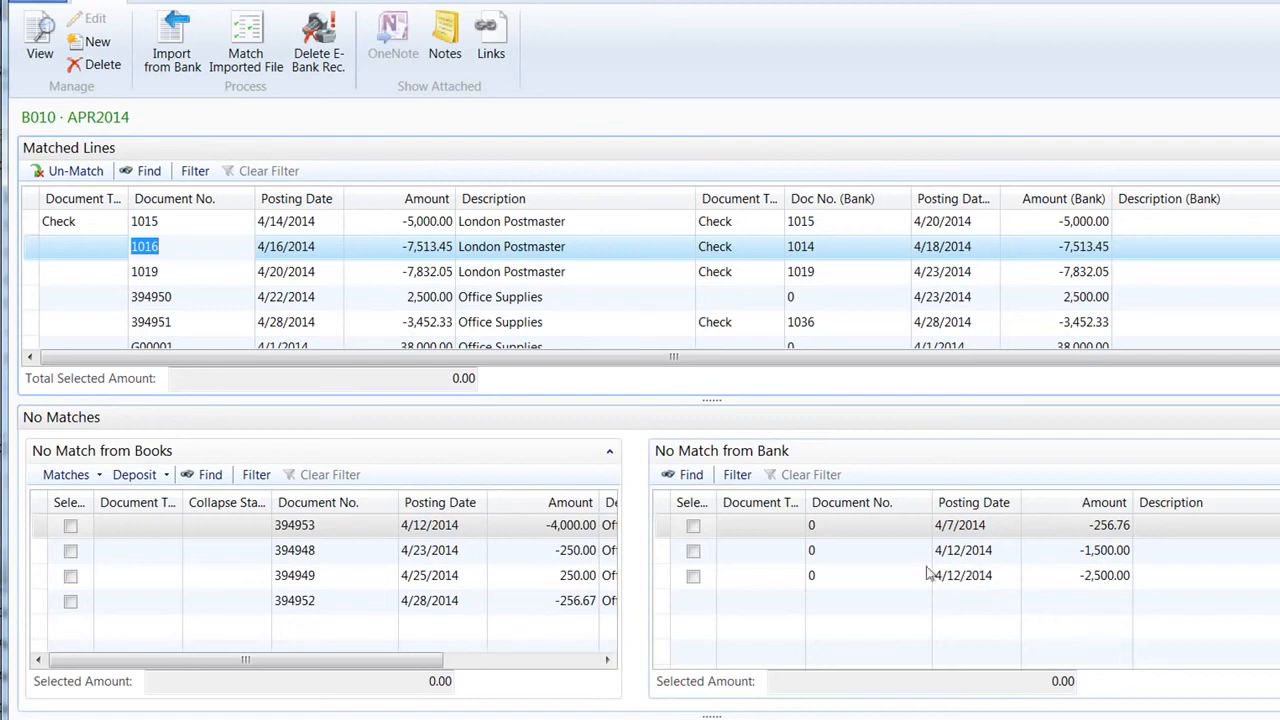
Step: Match bank lines -1,500.00 and -2,500.00 to book entry 394953 (-4,000.00) and confirm
click(693, 551)
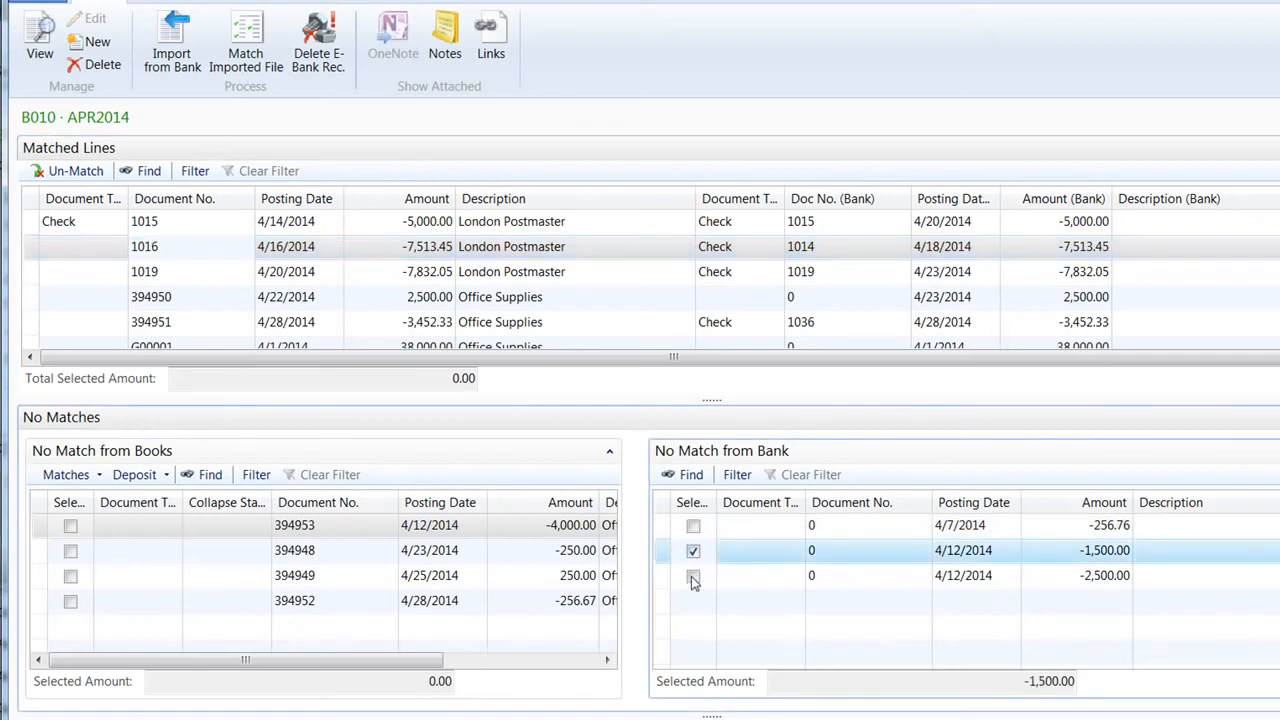
click(693, 576)
click(70, 526)
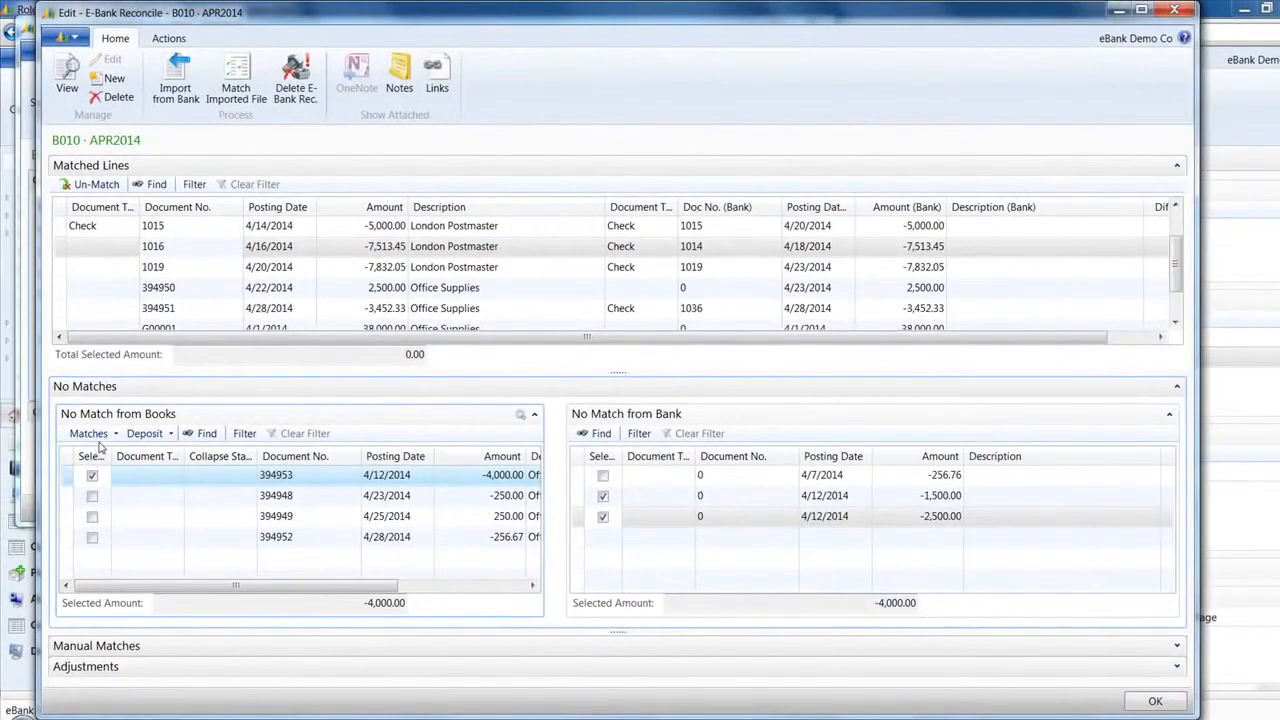
click(112, 436)
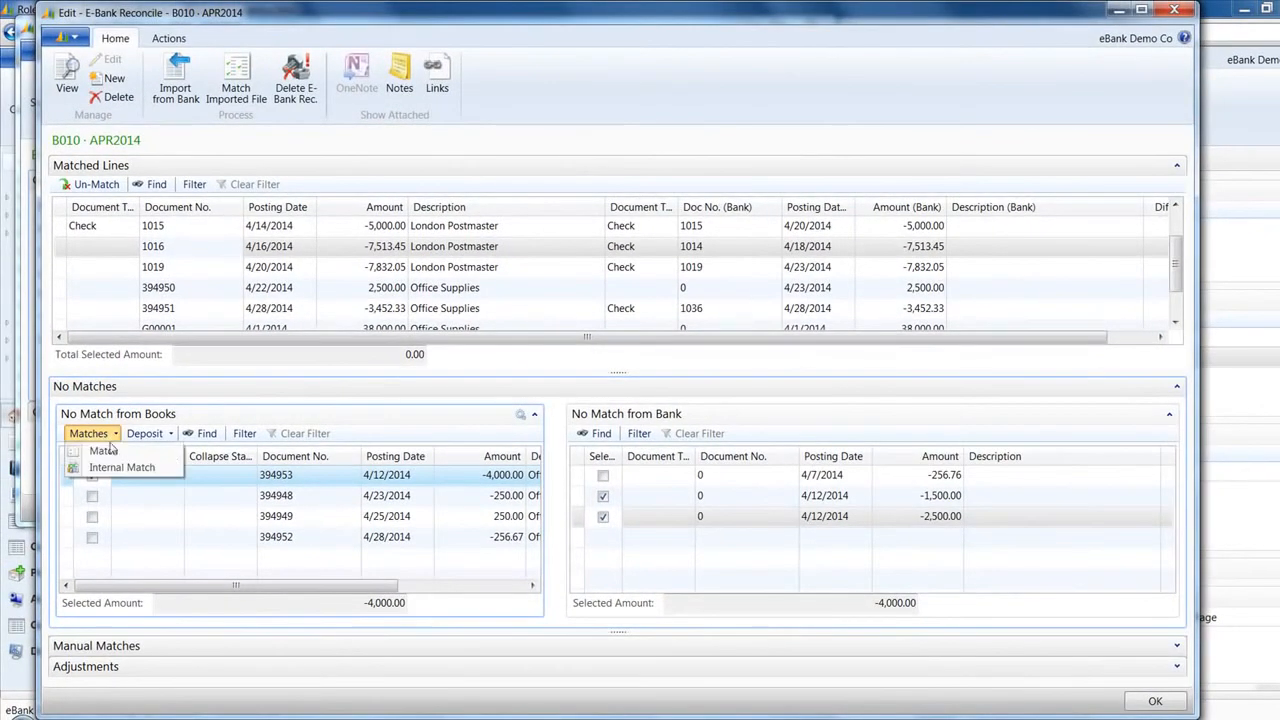
click(106, 452)
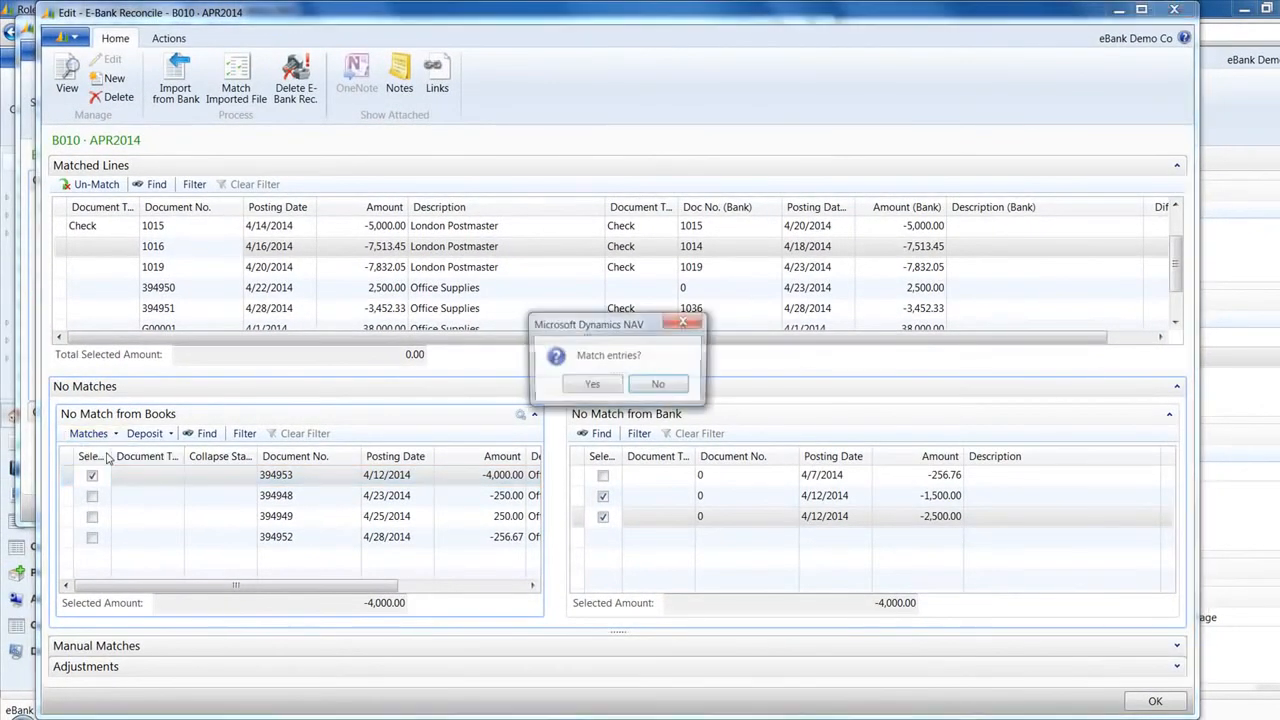
click(590, 386)
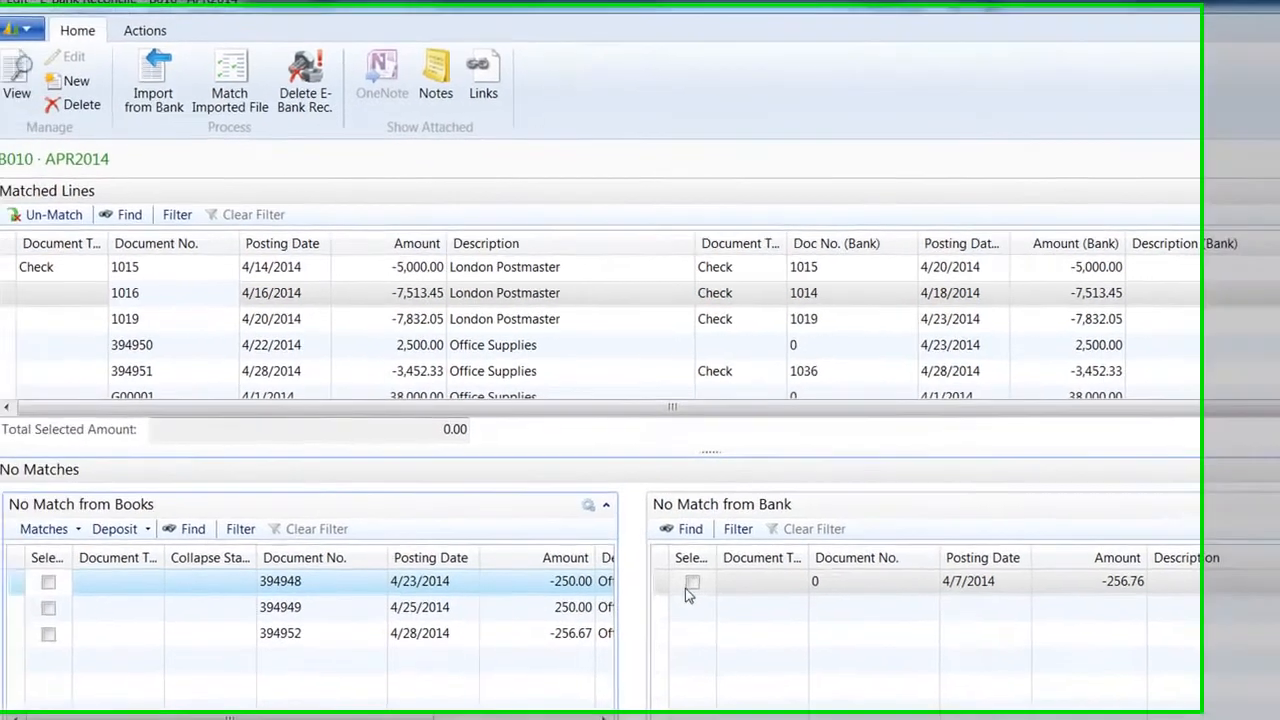
Step: Match bank line -256.76 to book entry 394952 (-256.67) and confirm, opening the difference form
click(605, 570)
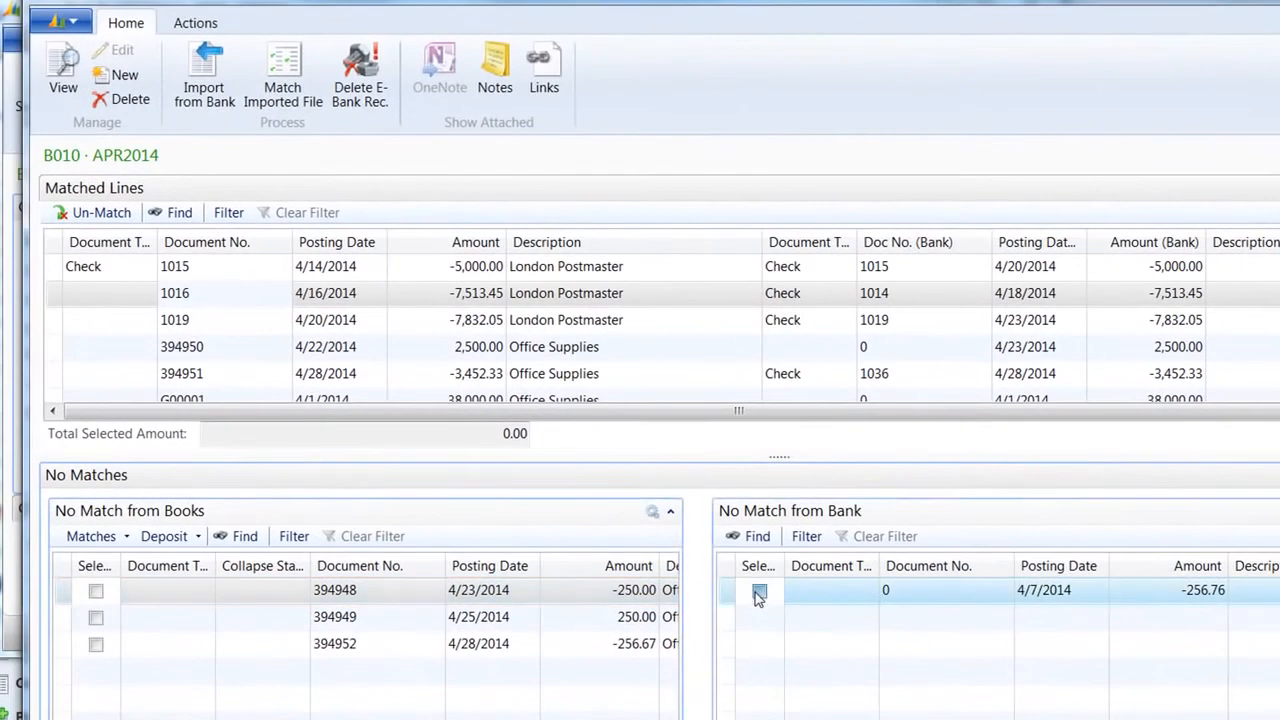
click(96, 645)
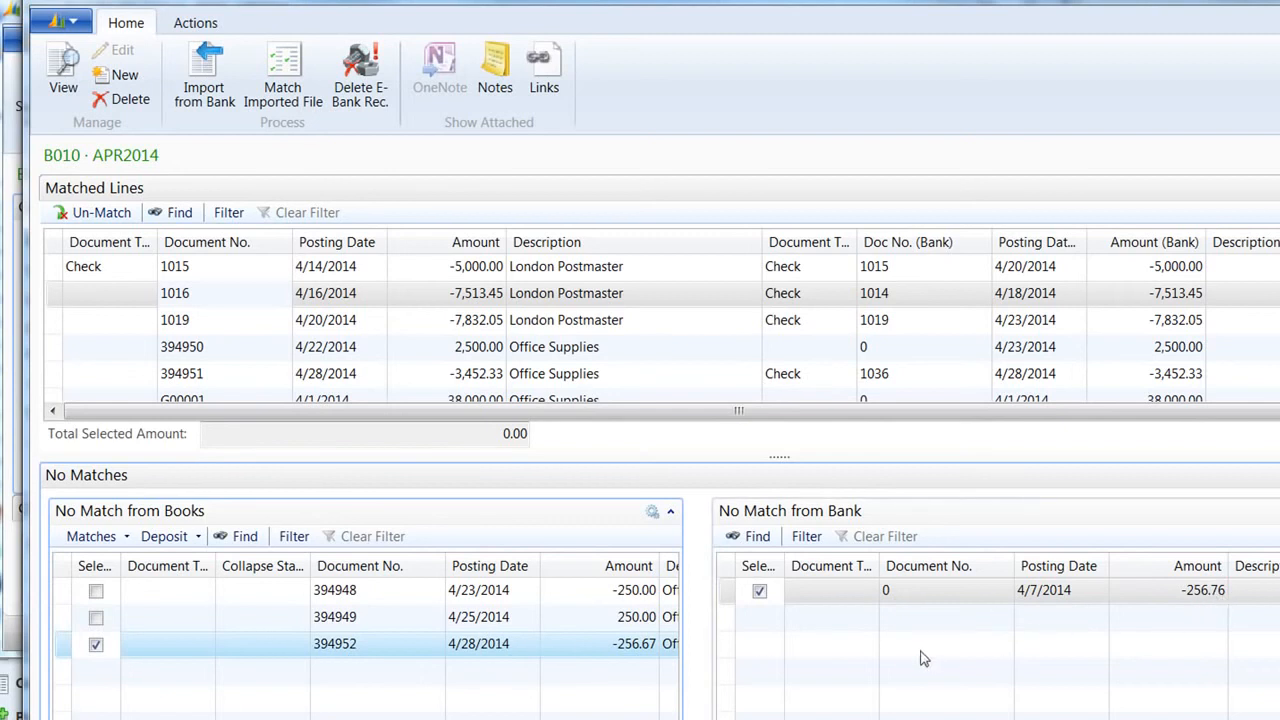
click(100, 539)
click(110, 560)
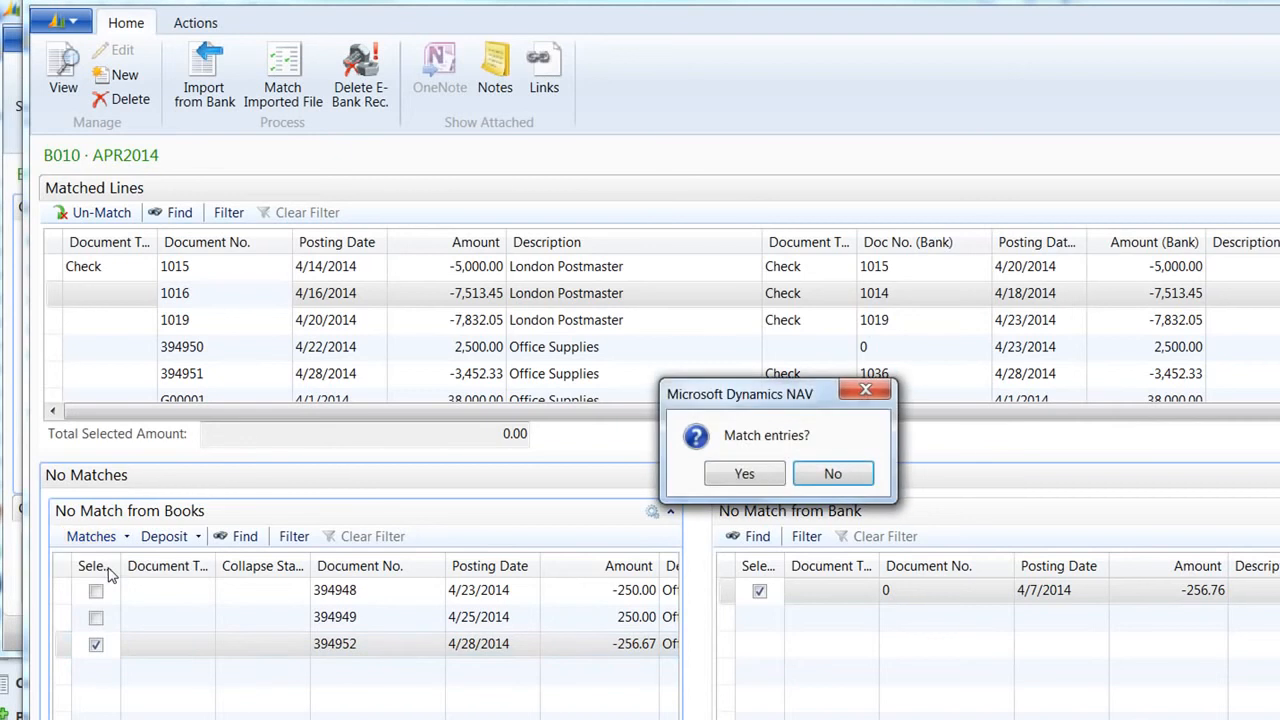
click(737, 474)
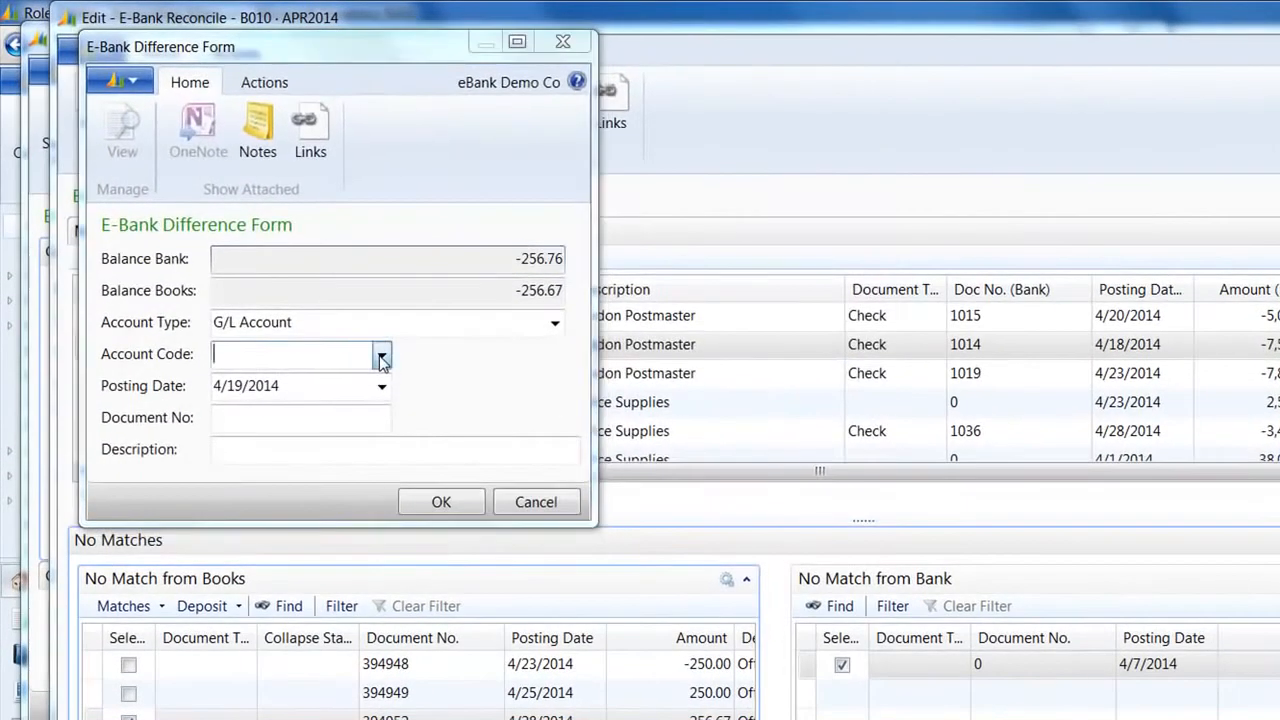
Step: Set the difference's Account Code to 65600 Office Supplies, found by filtering for 'office s'
click(273, 253)
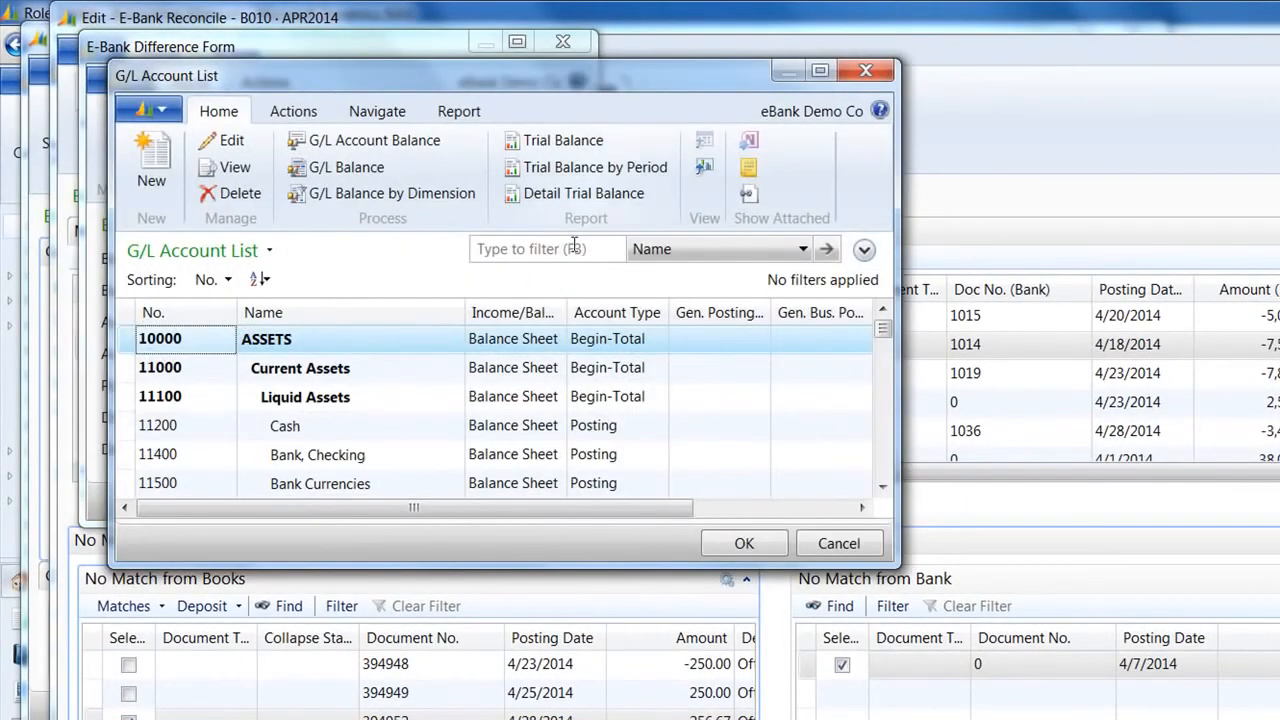
click(569, 252)
text(office s)
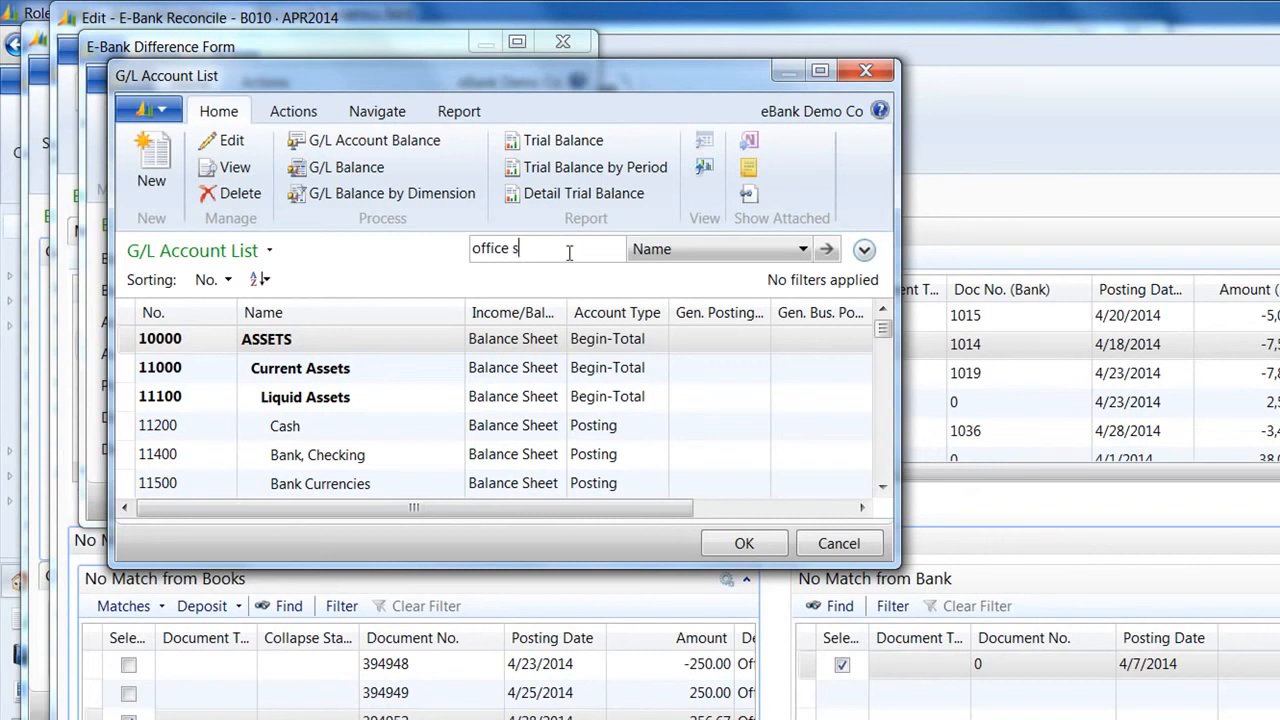
key(Return)
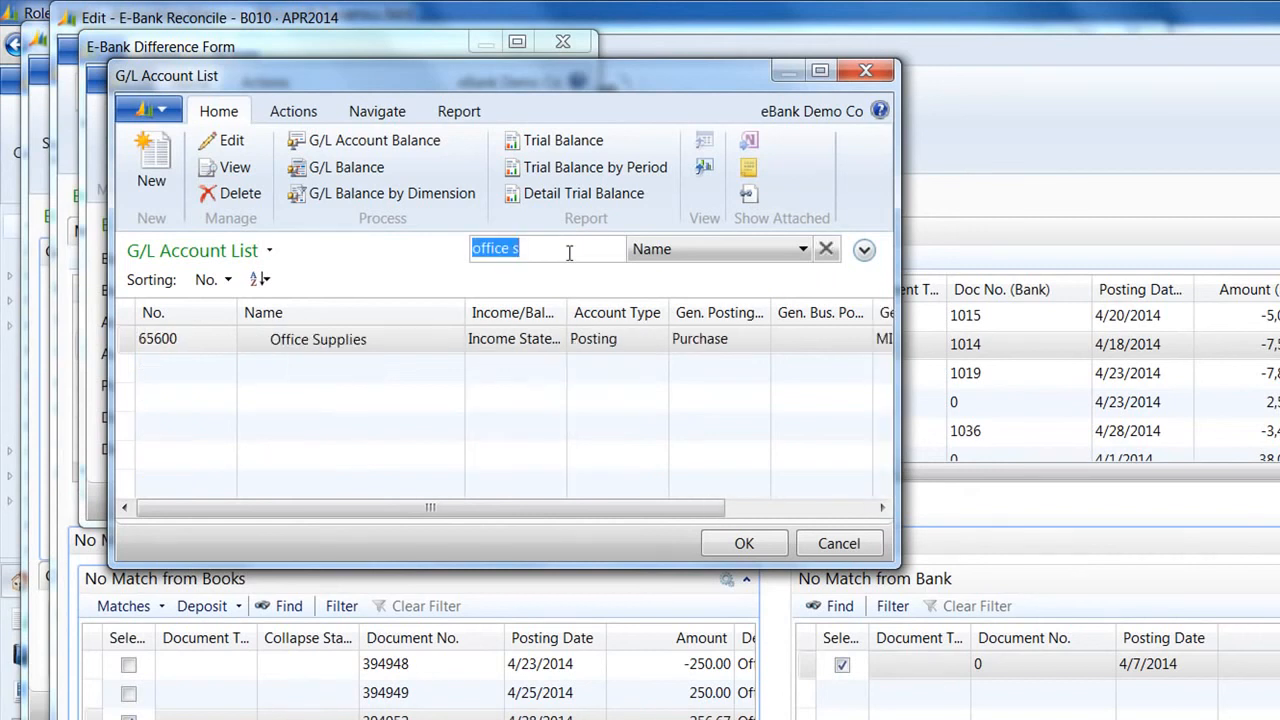
click(744, 543)
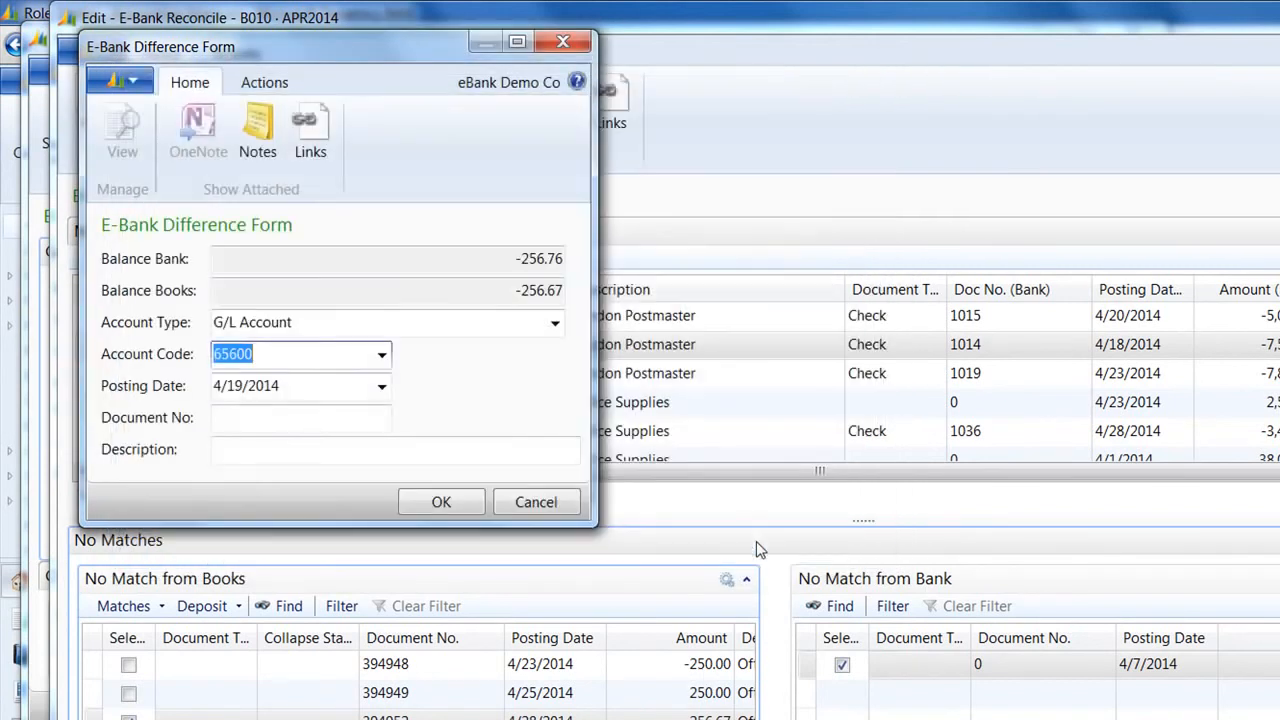
Step: Enter Document No DIFFER and description 'Difference for paper purchase'
click(226, 418)
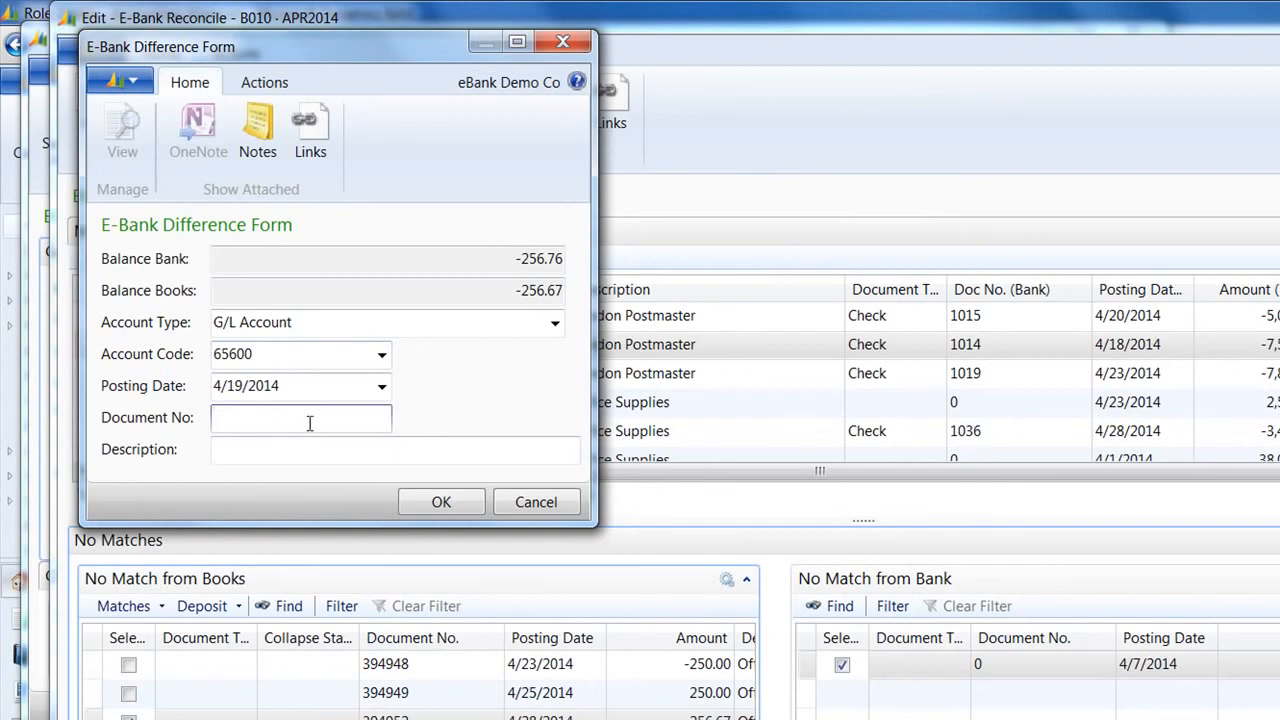
text(differ)
key(Tab)
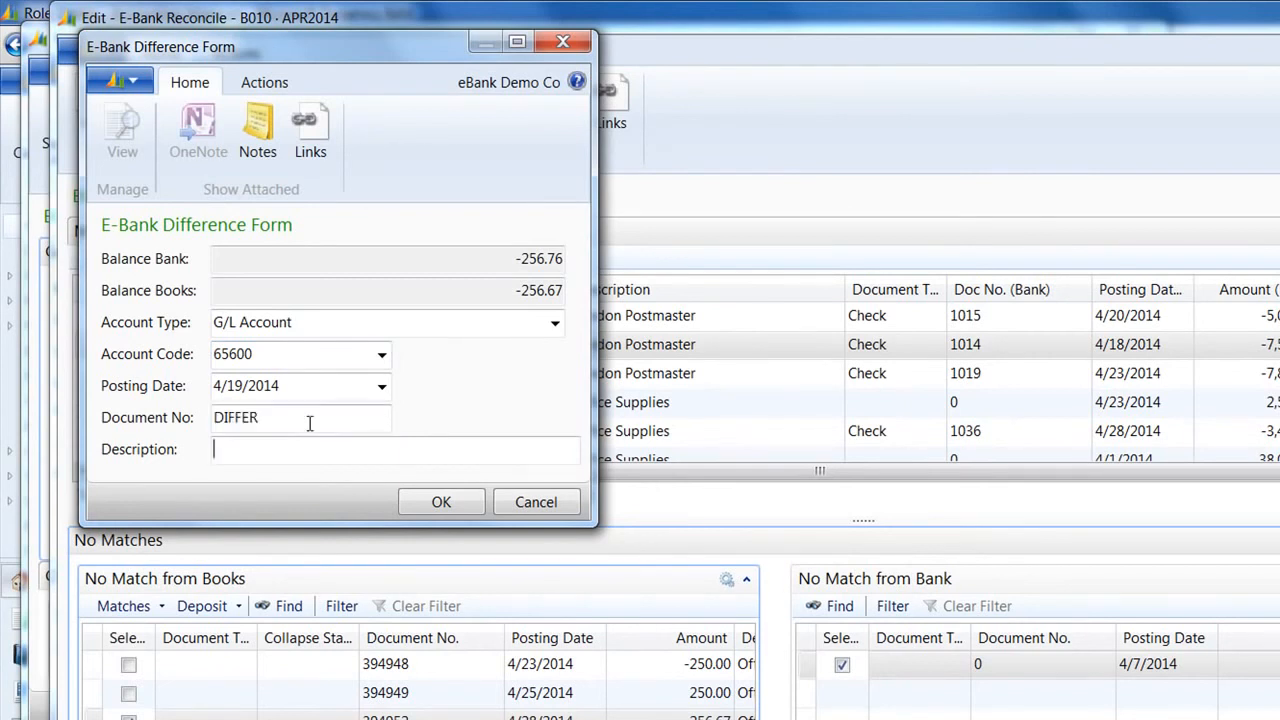
text(Difference )
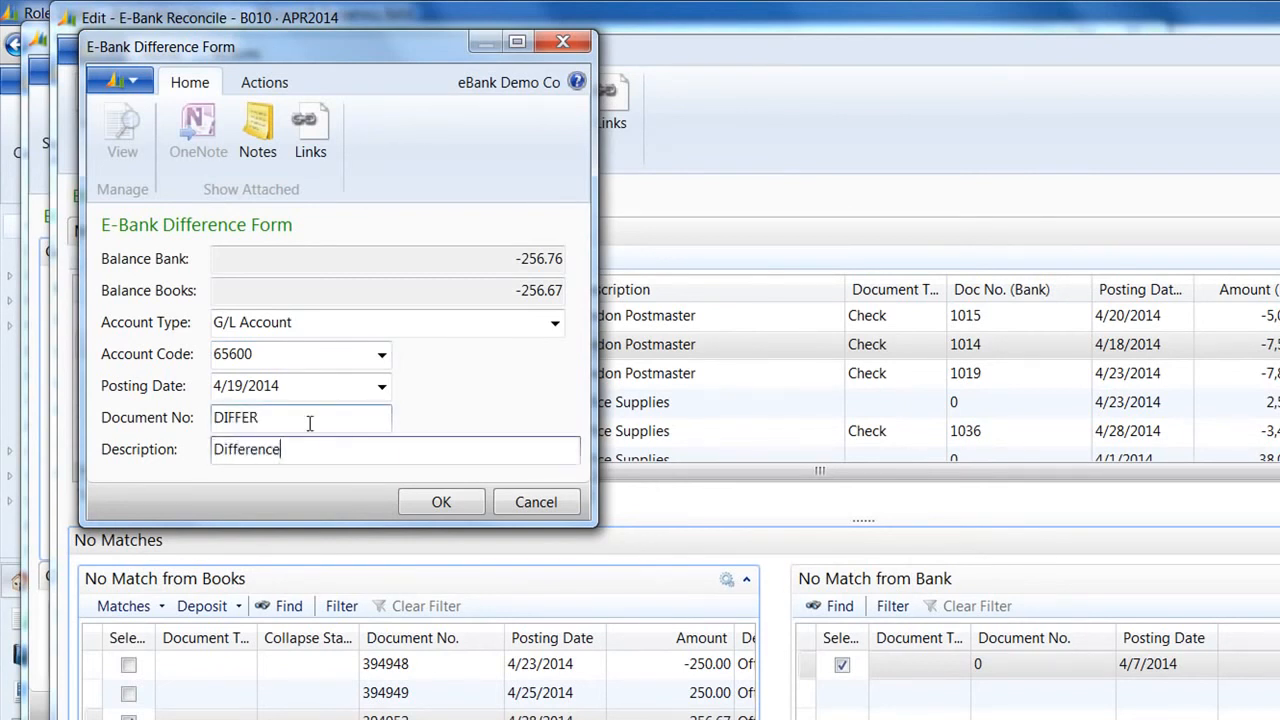
text(for paper purchase)
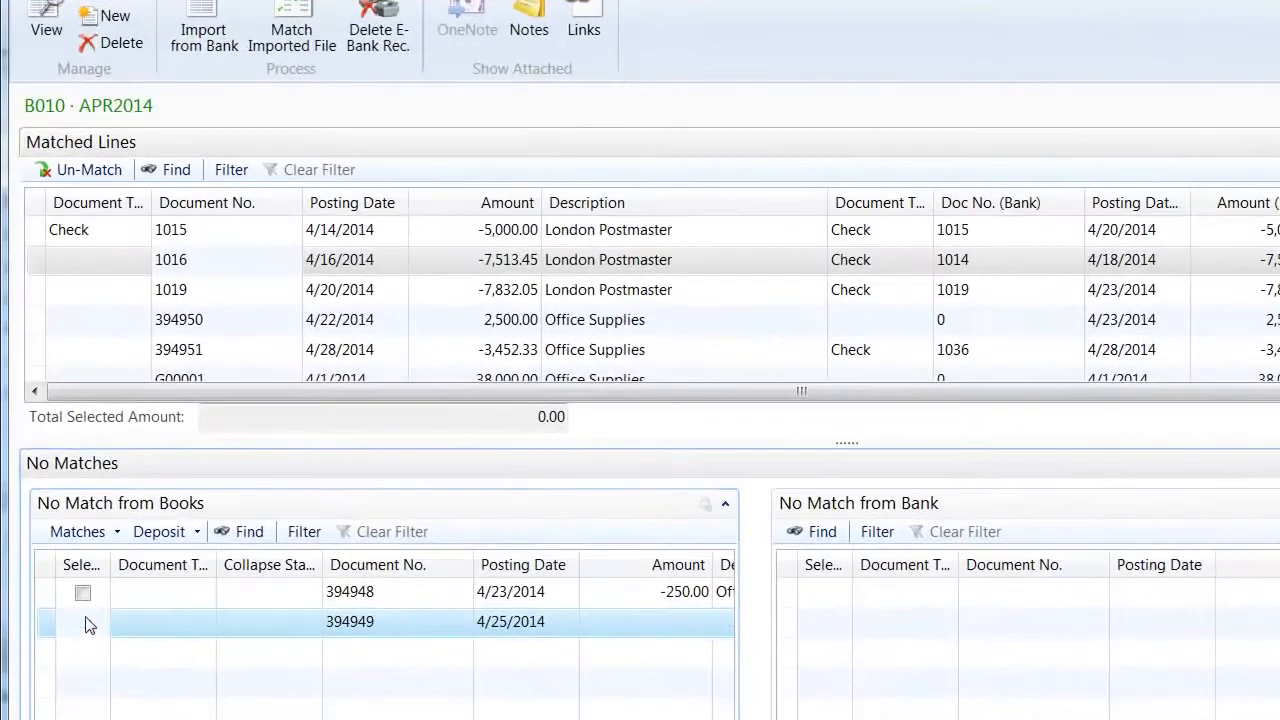
Step: Select book entries 394948 (-250.00) and 394949 (250.00) and confirm an Internal Match between them
click(85, 605)
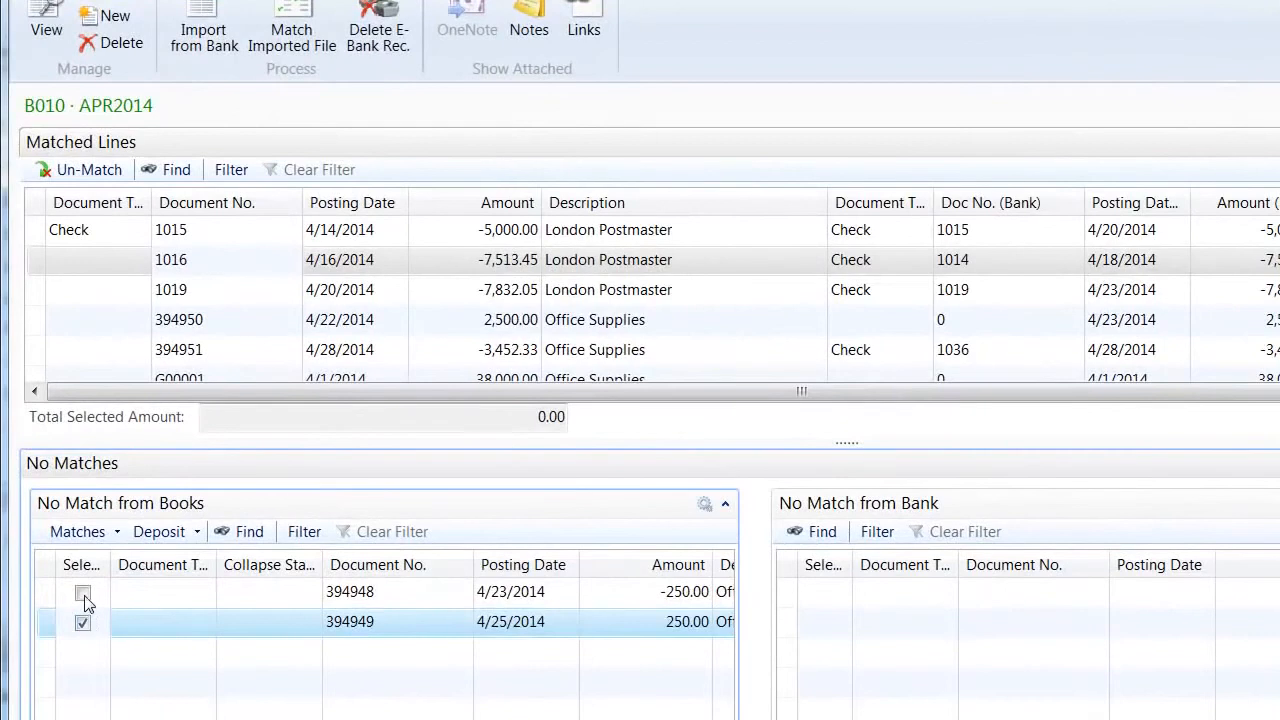
click(84, 576)
click(87, 533)
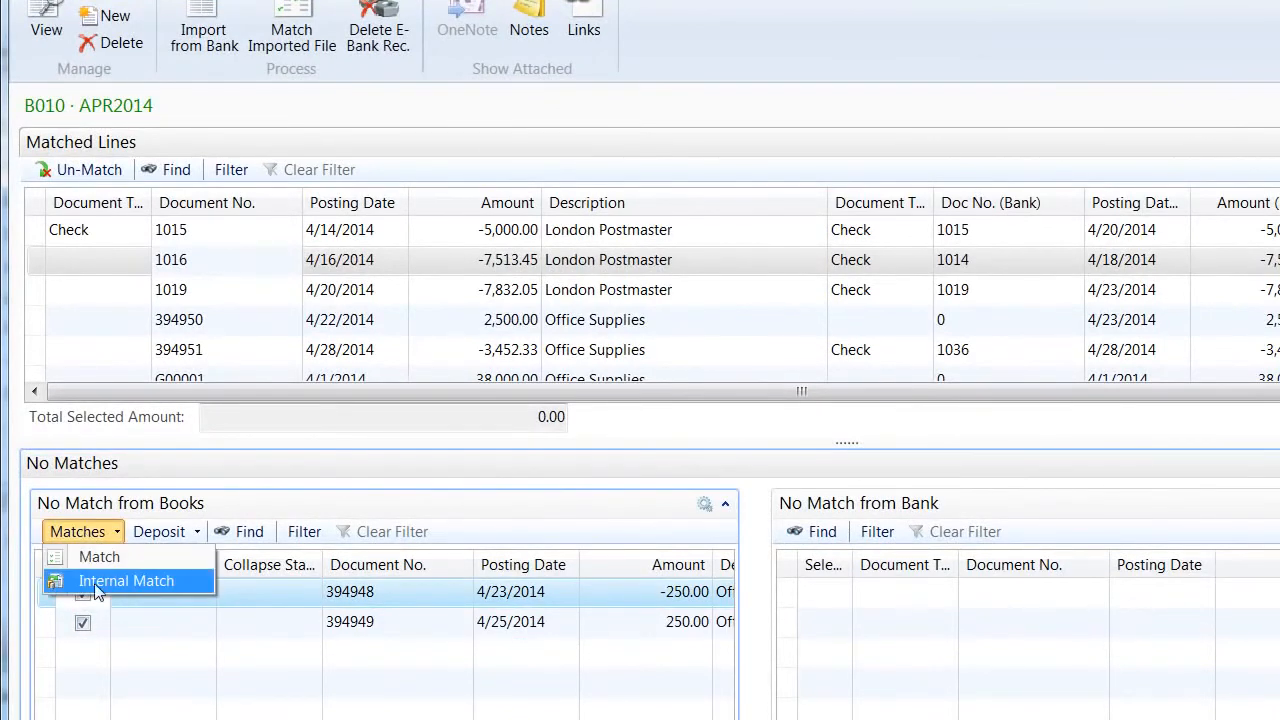
click(120, 582)
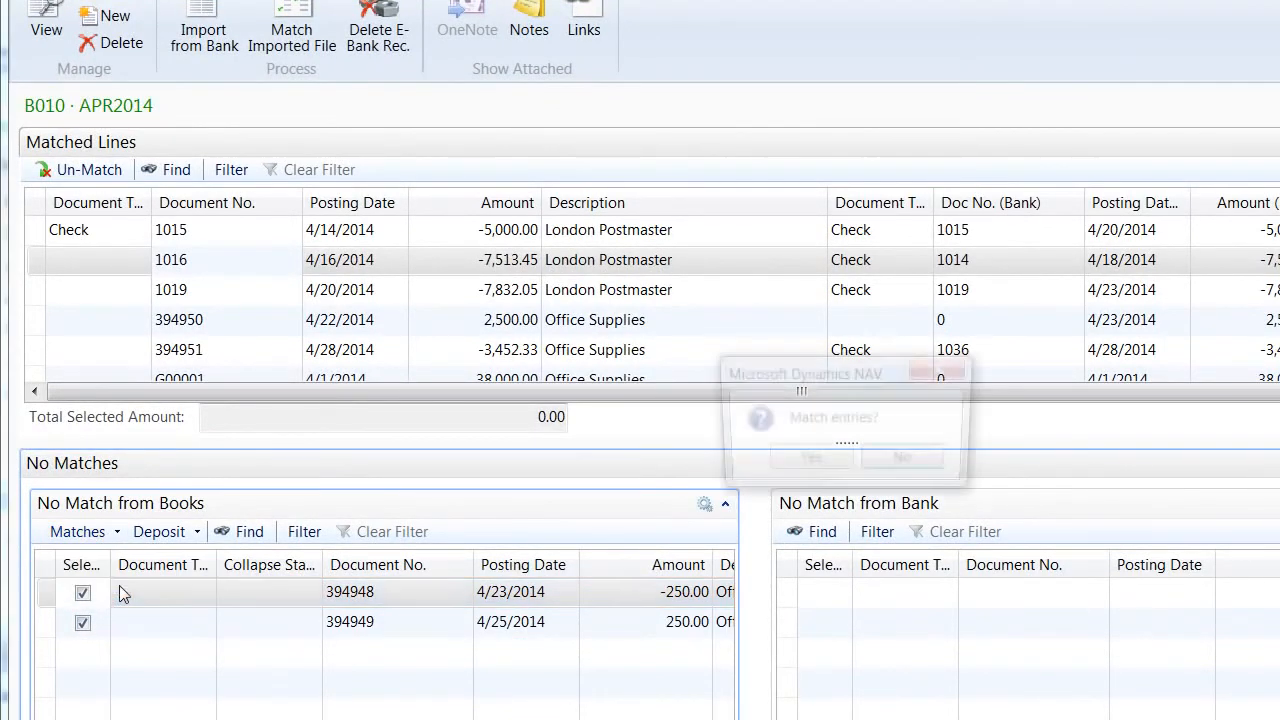
click(812, 461)
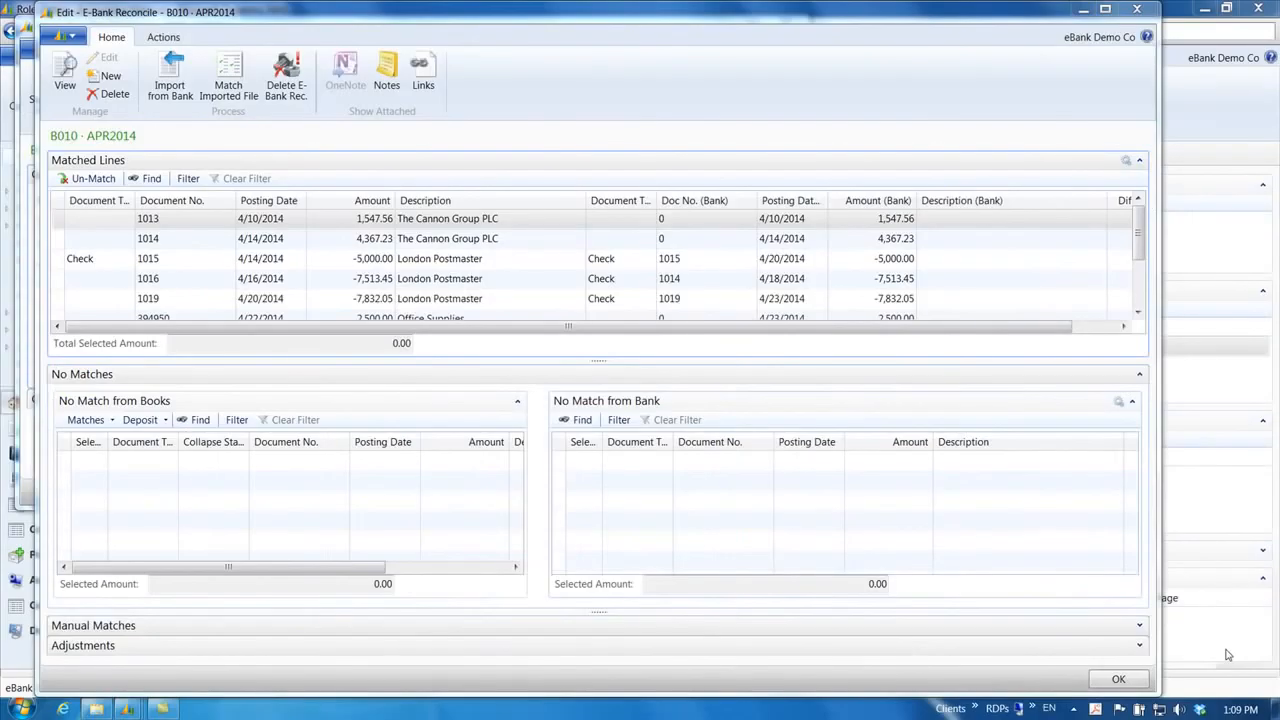
Step: Close E-Bank Reconcile and run E-Bank Clear so the worksheet shows Difference 0.00 and Ending Balance 18,360.20
click(1117, 680)
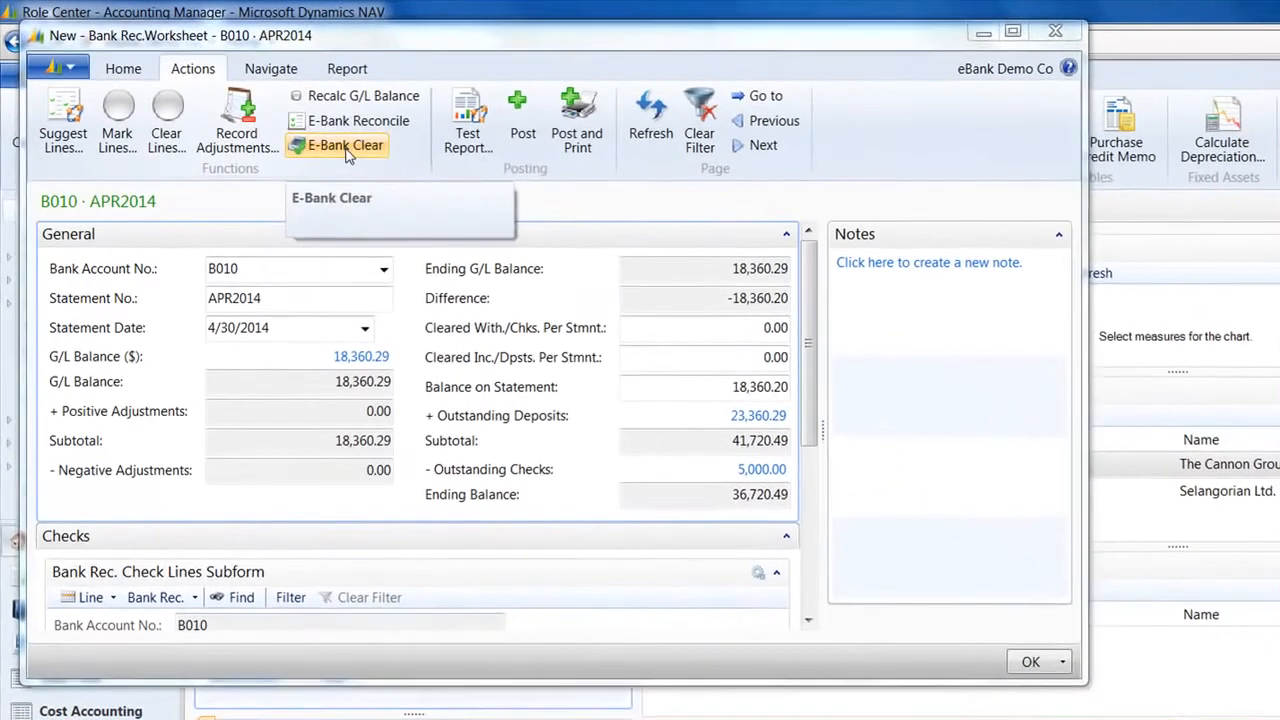
click(257, 110)
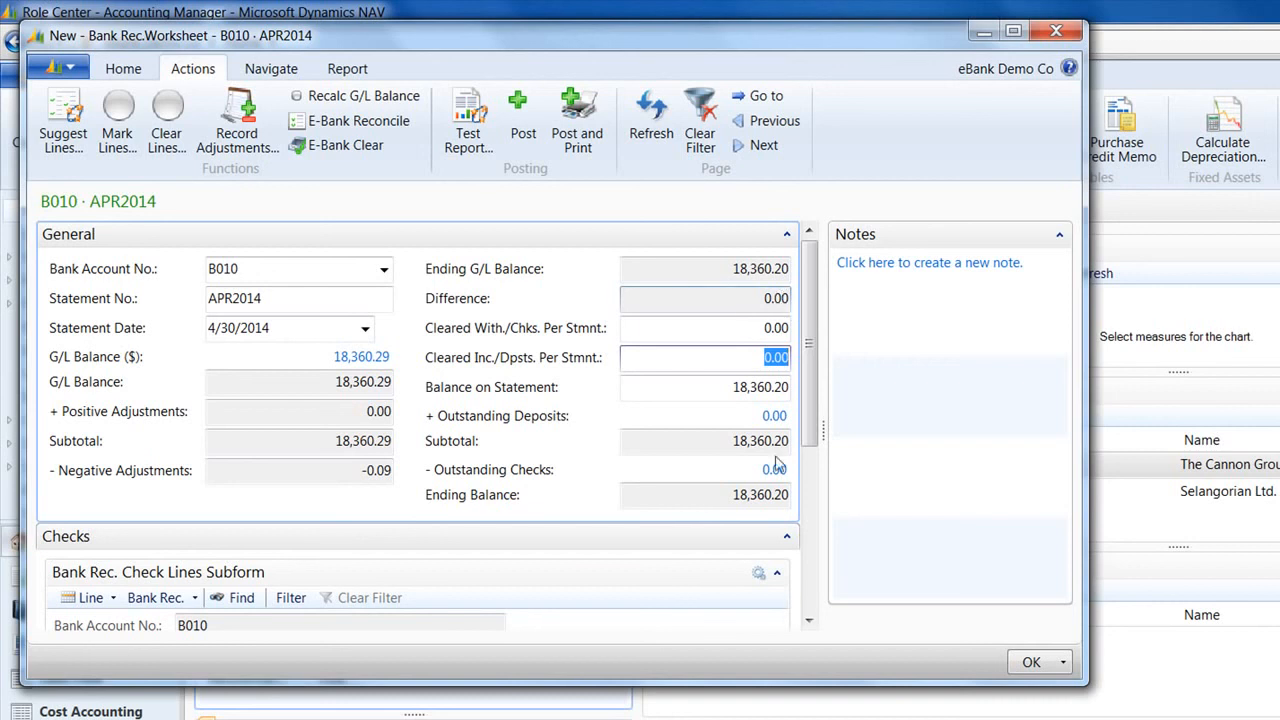
click(809, 621)
drag(809, 621, 809, 621)
click(787, 565)
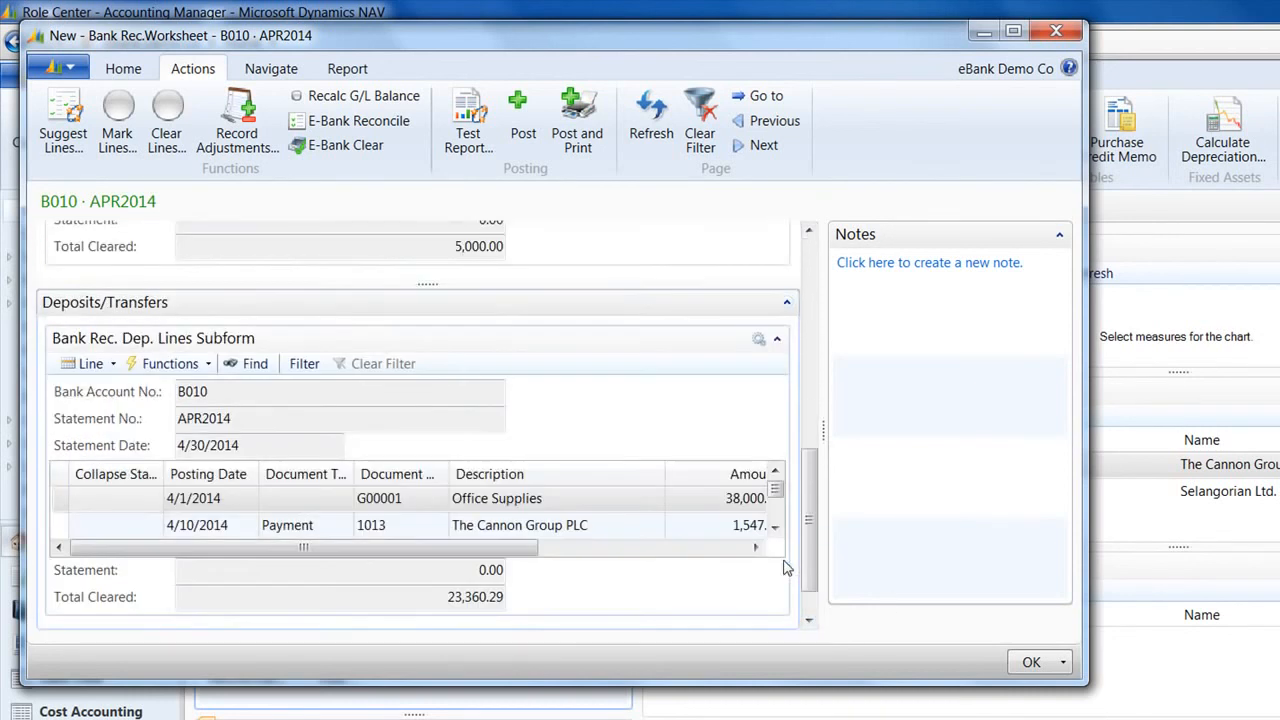
drag(775, 526, 775, 526)
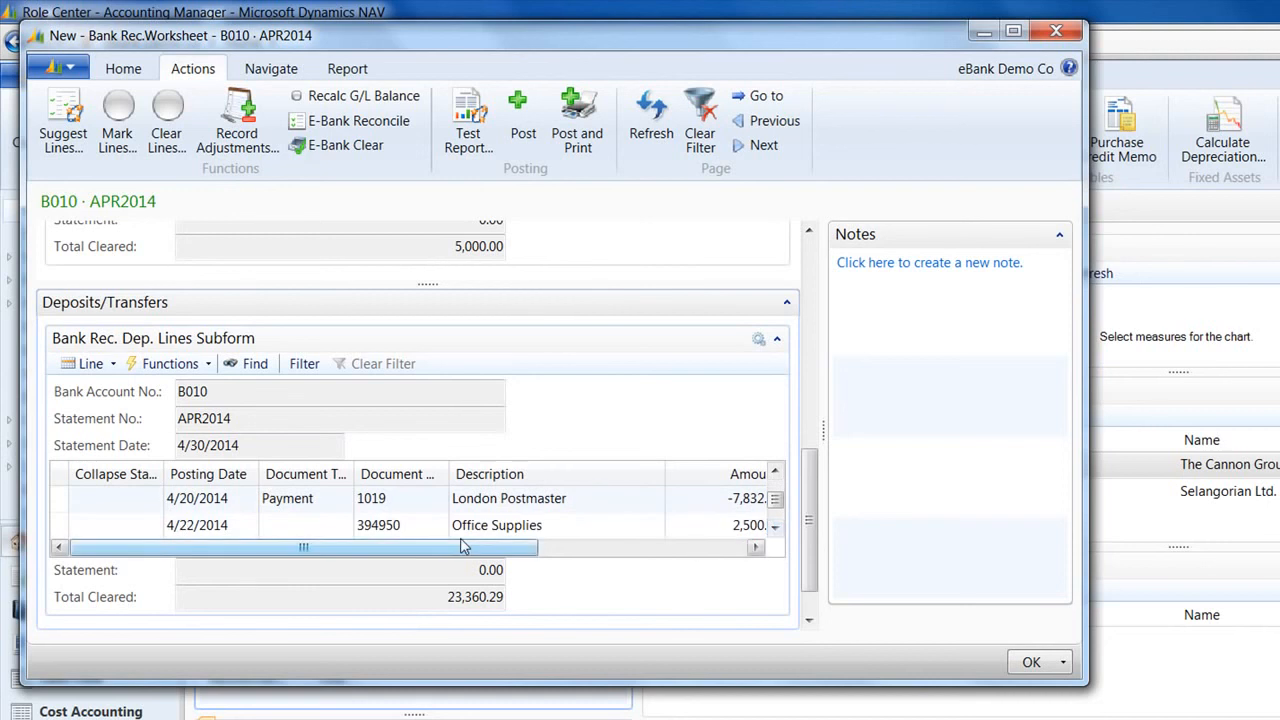
drag(462, 551, 622, 560)
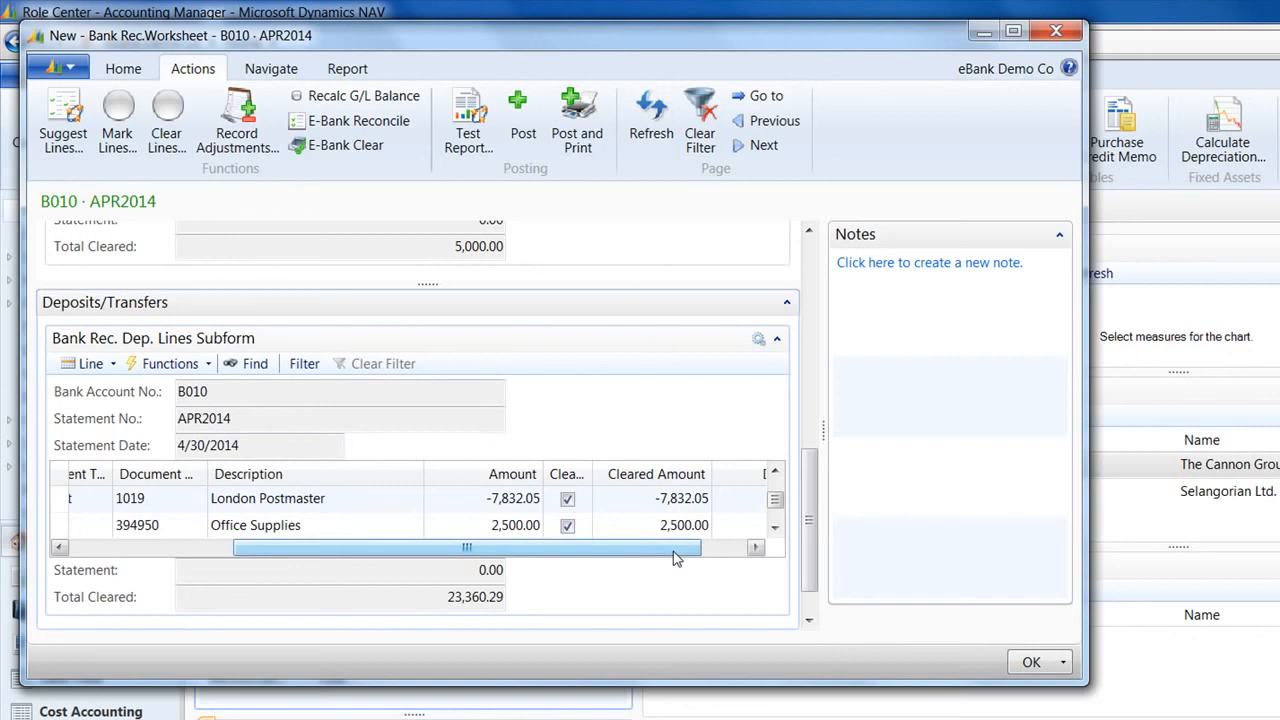
click(350, 120)
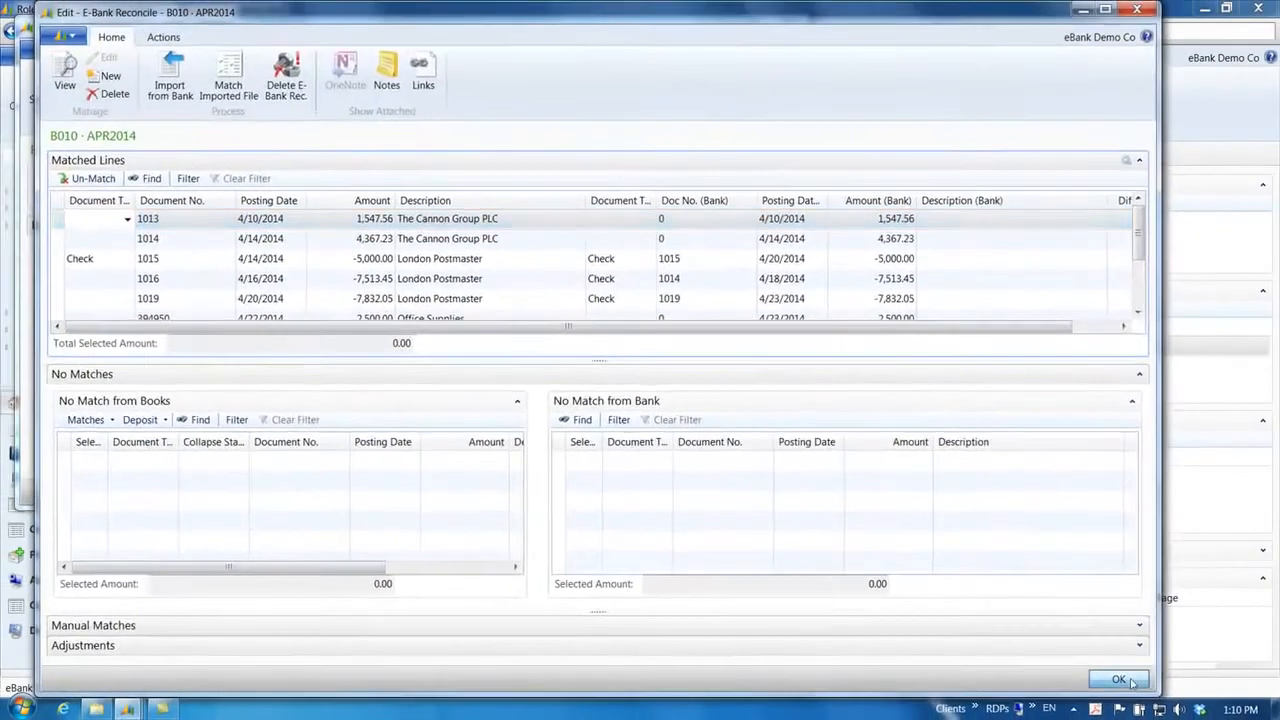
click(1131, 681)
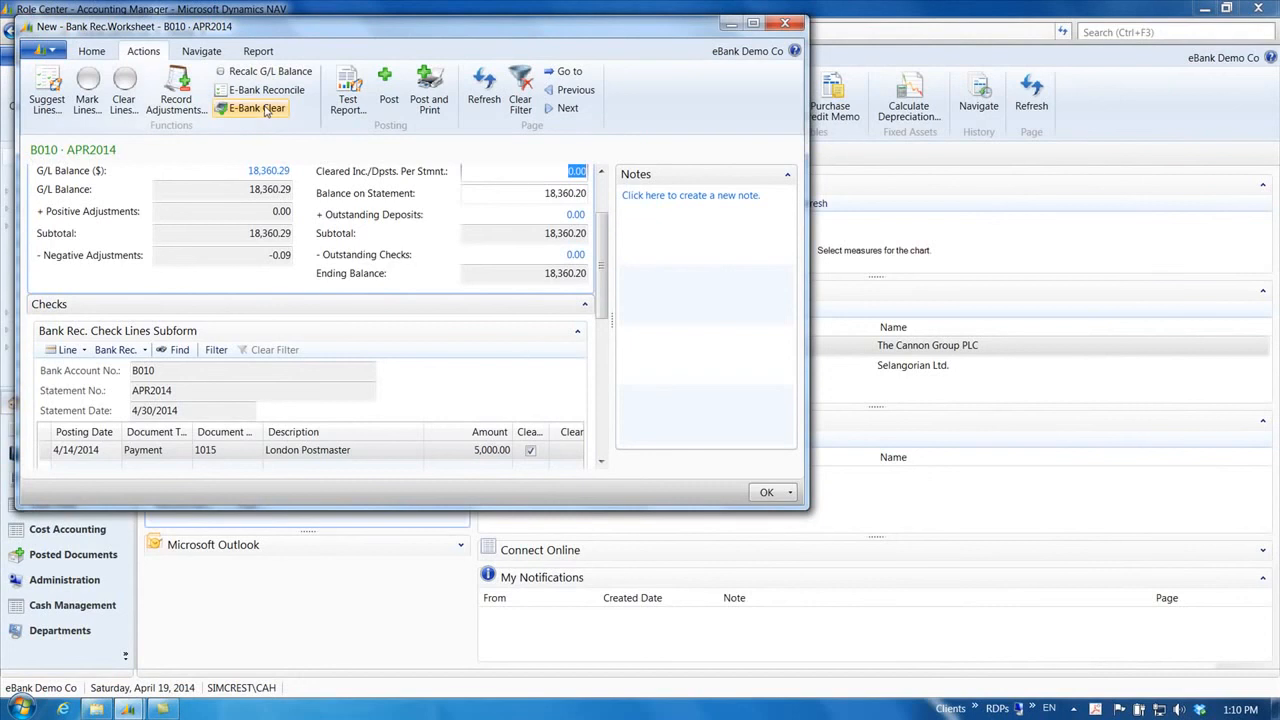